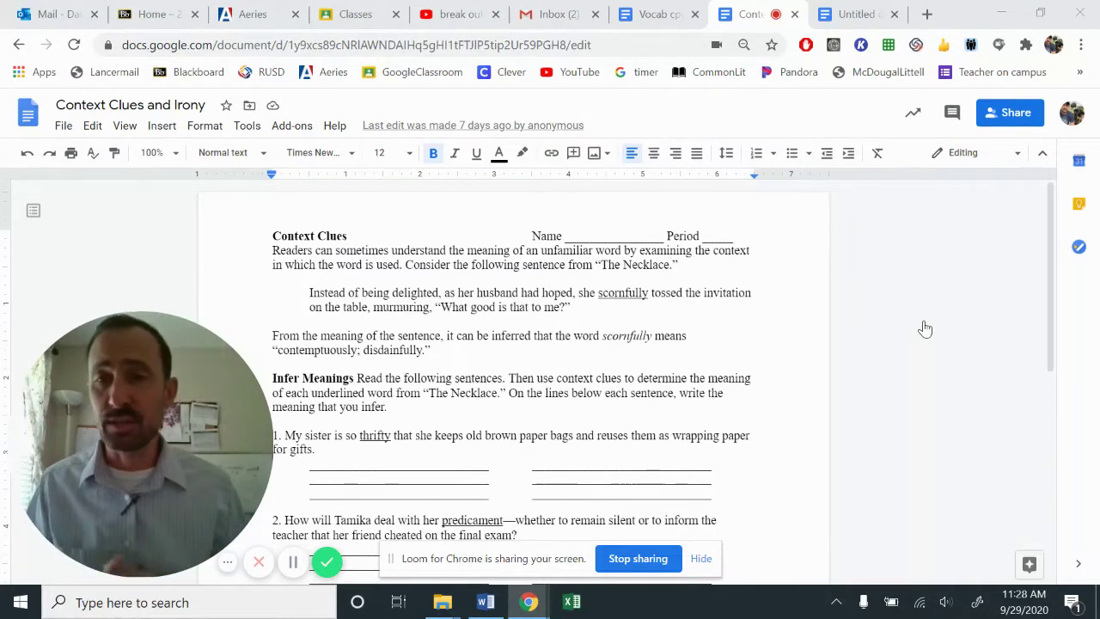
Collapse the Docs menus into compact mode to show more of the Context Clues worksheet
left_click(1043, 152)
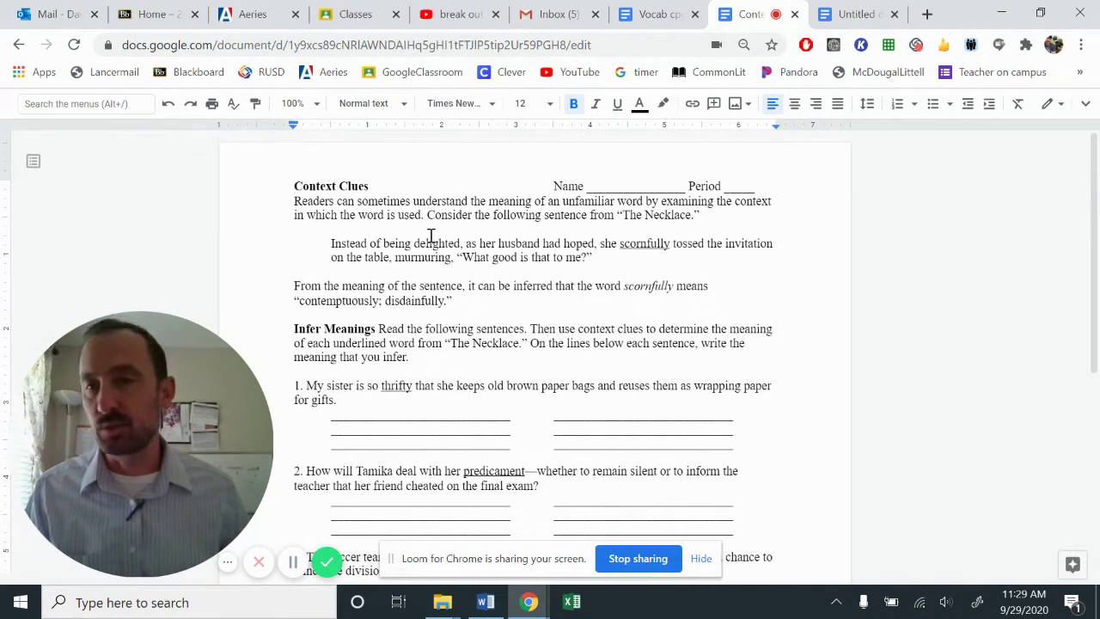
left_click_drag(294, 203, 425, 217)
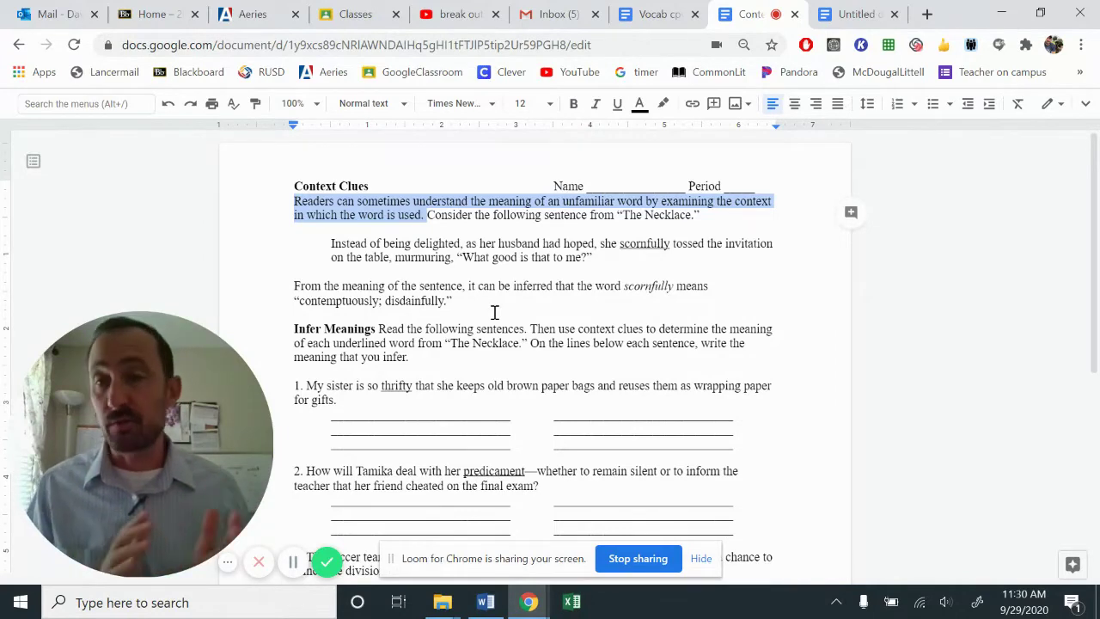
scroll(493, 313, "down", 1)
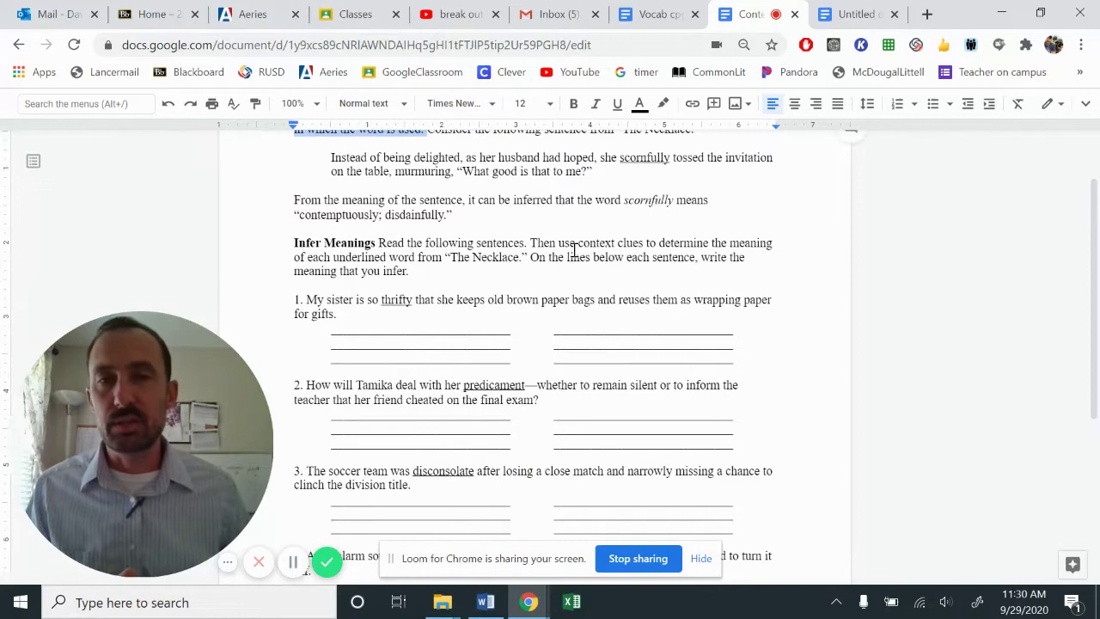
left_click_drag(530, 243, 449, 267)
left_click(449, 289)
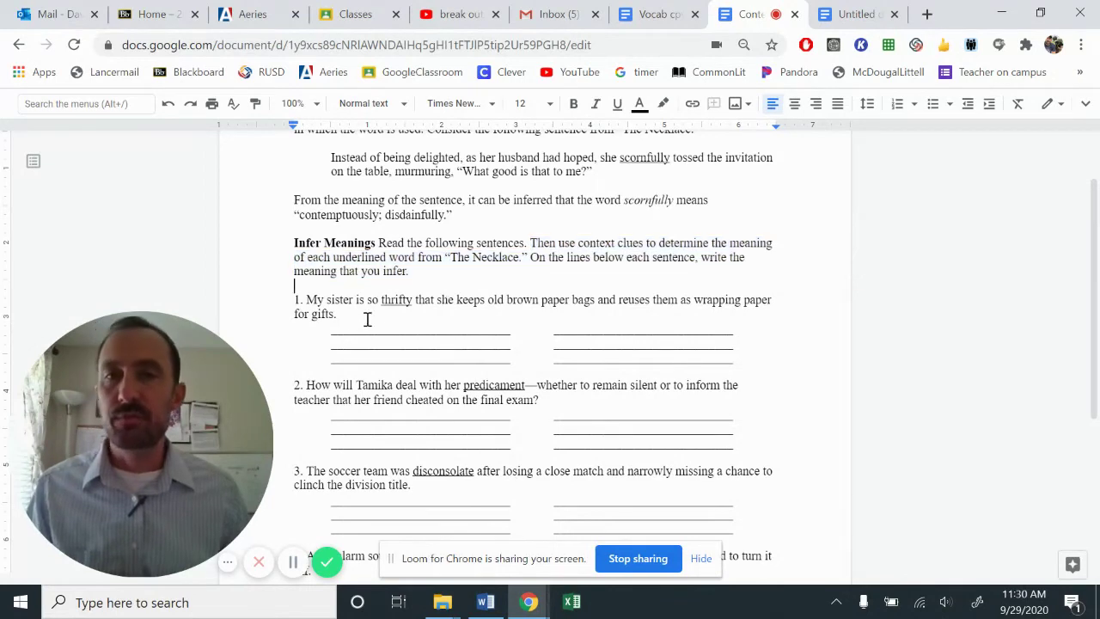
left_click_drag(346, 319, 312, 295)
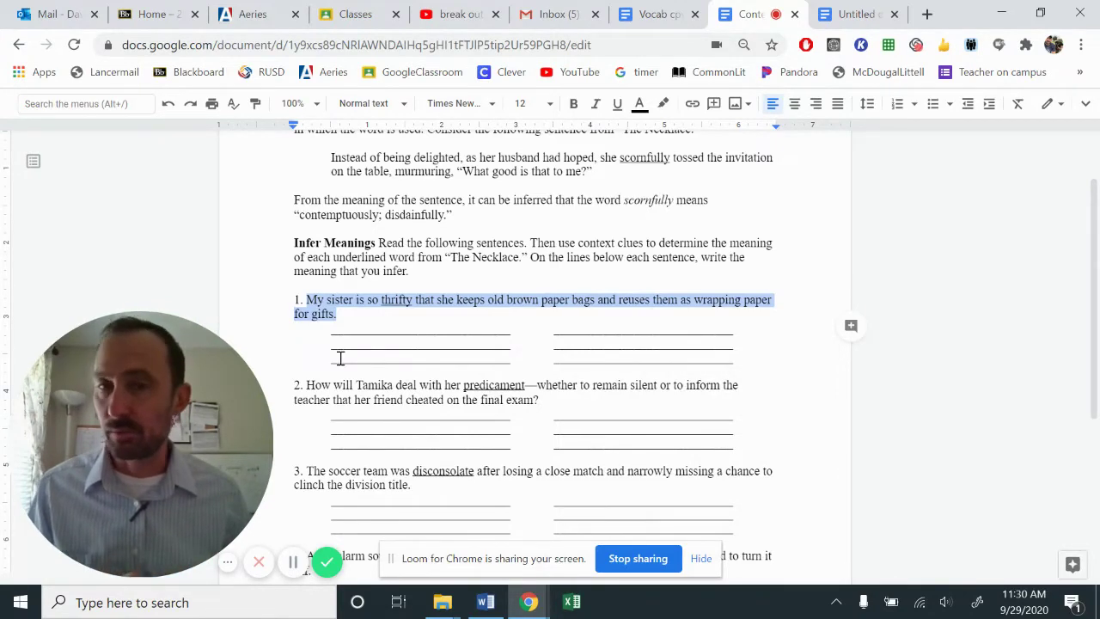
left_click(394, 306)
double_click(395, 303)
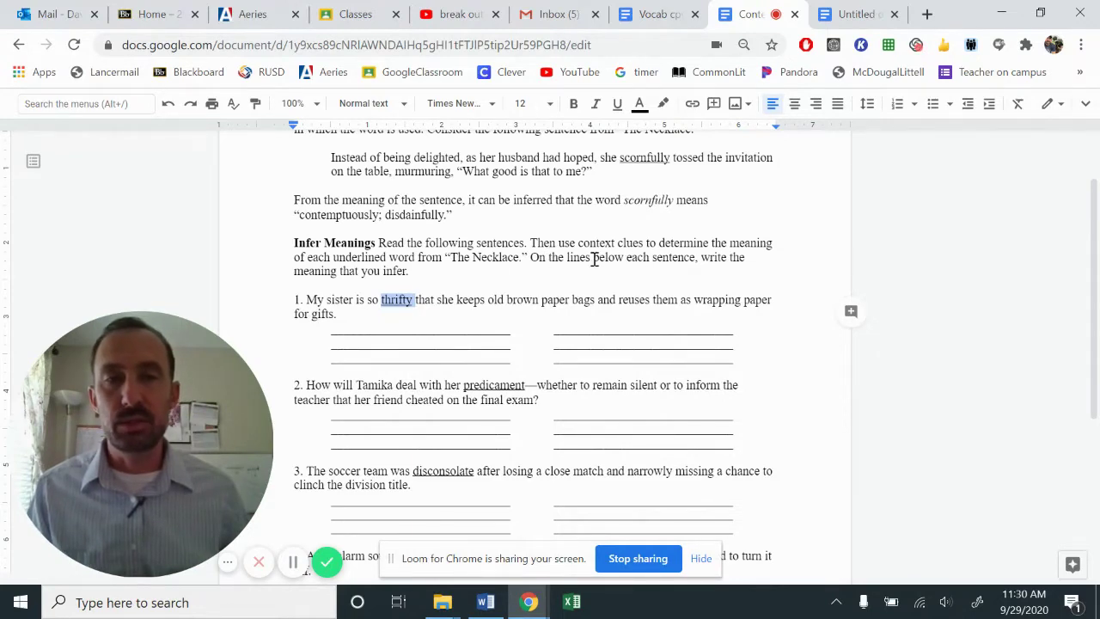
left_click_drag(530, 258, 561, 278)
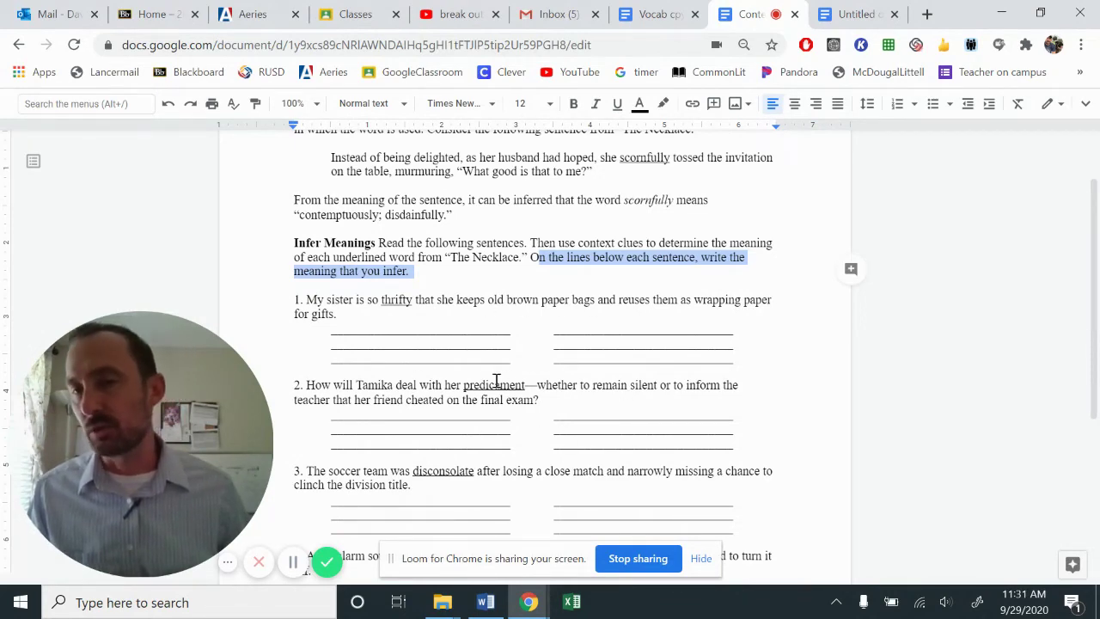
double_click(415, 335)
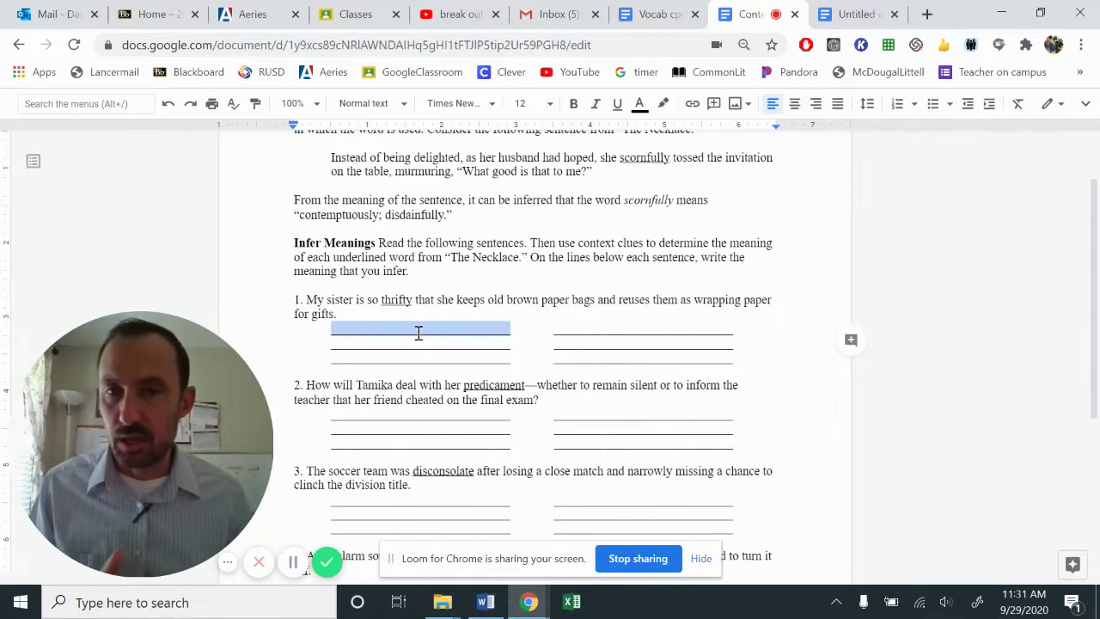
scroll(434, 295, "down", 1)
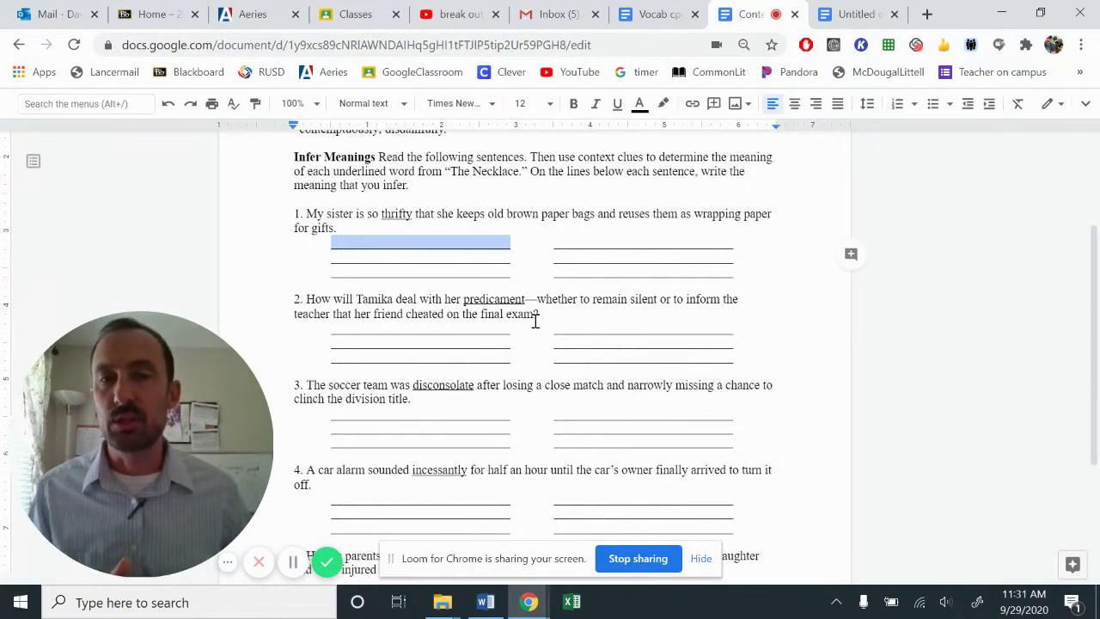
double_click(493, 299)
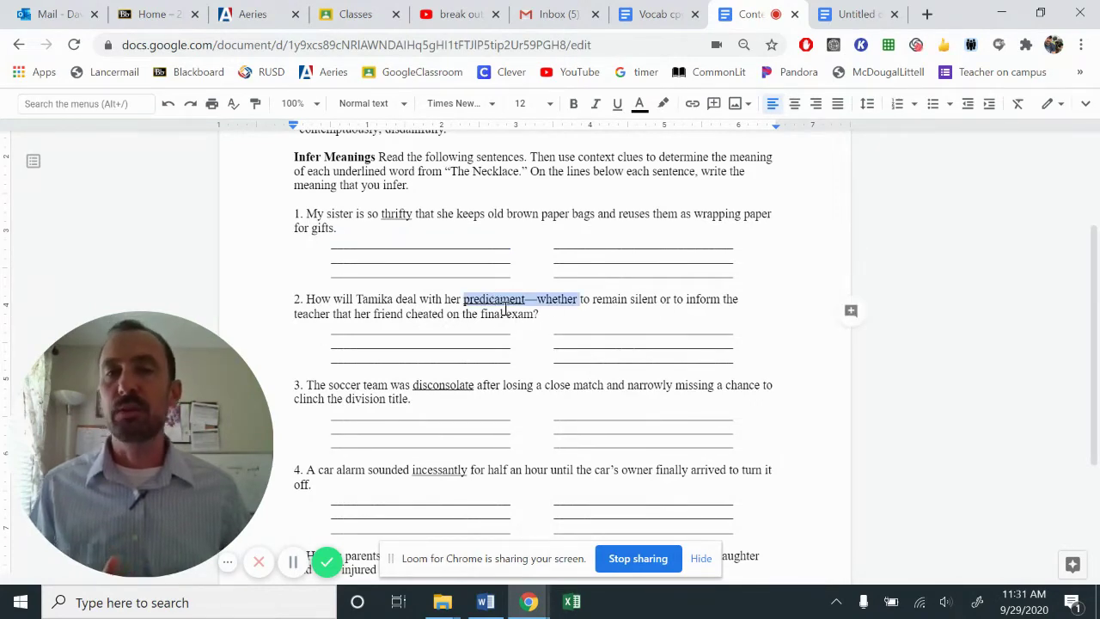
double_click(504, 303)
left_click(504, 301)
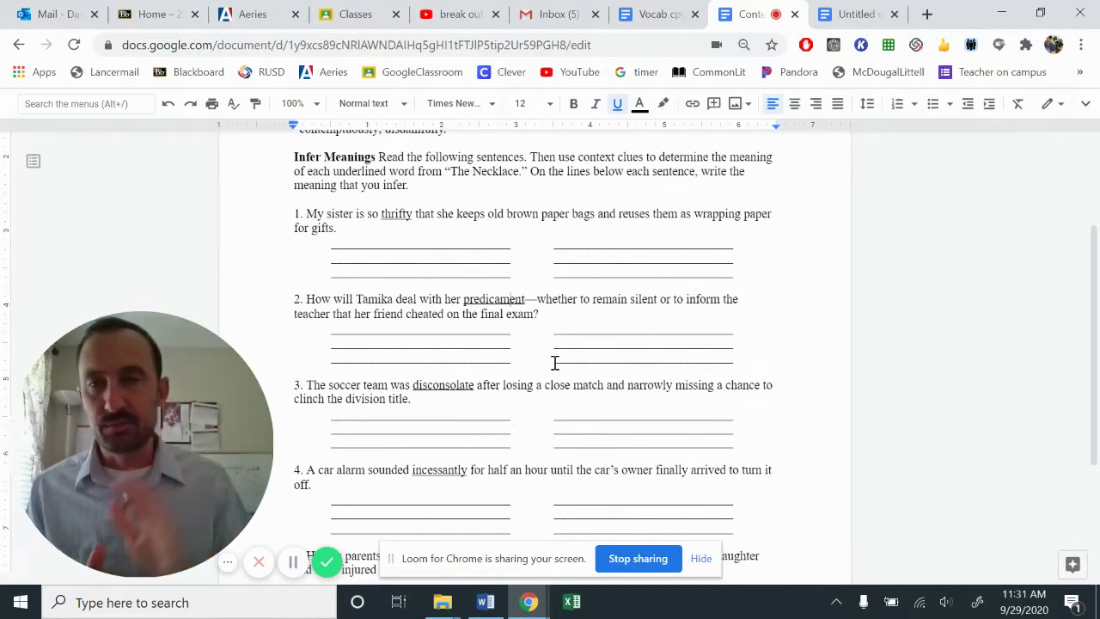
scroll(555, 362, "down", 5)
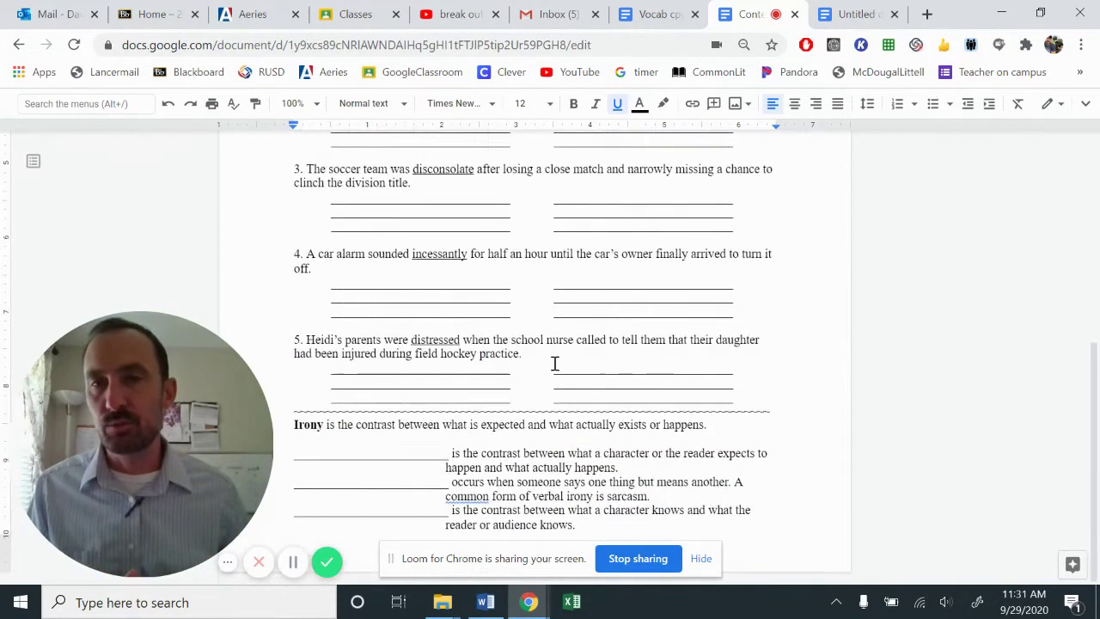
scroll(533, 250, "up", 6)
scroll(491, 270, "down", 2)
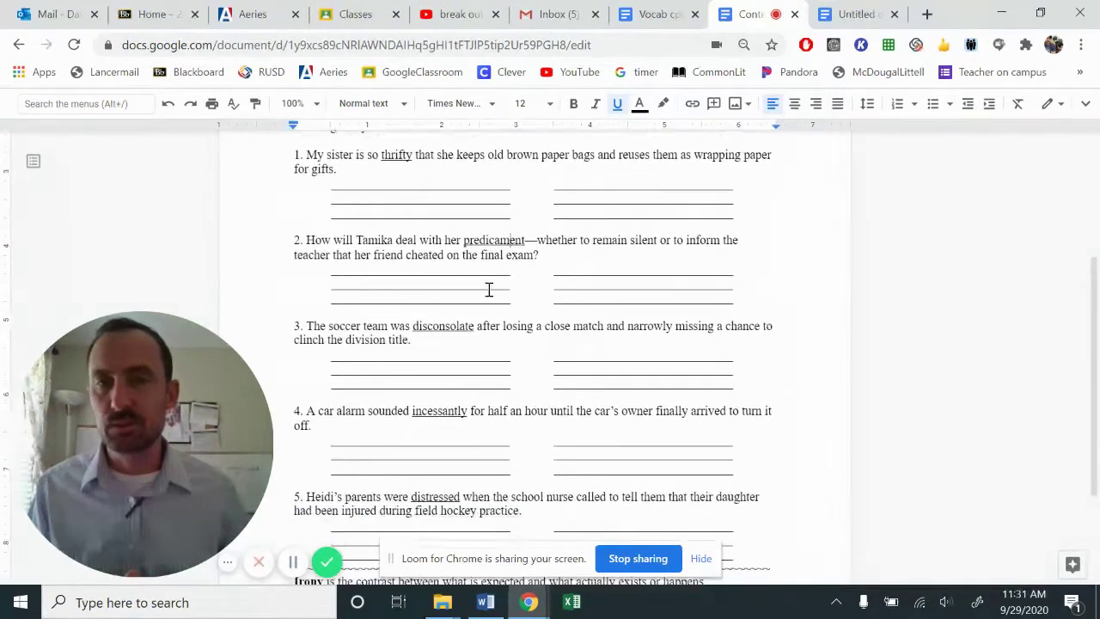
scroll(488, 290, "up", 2)
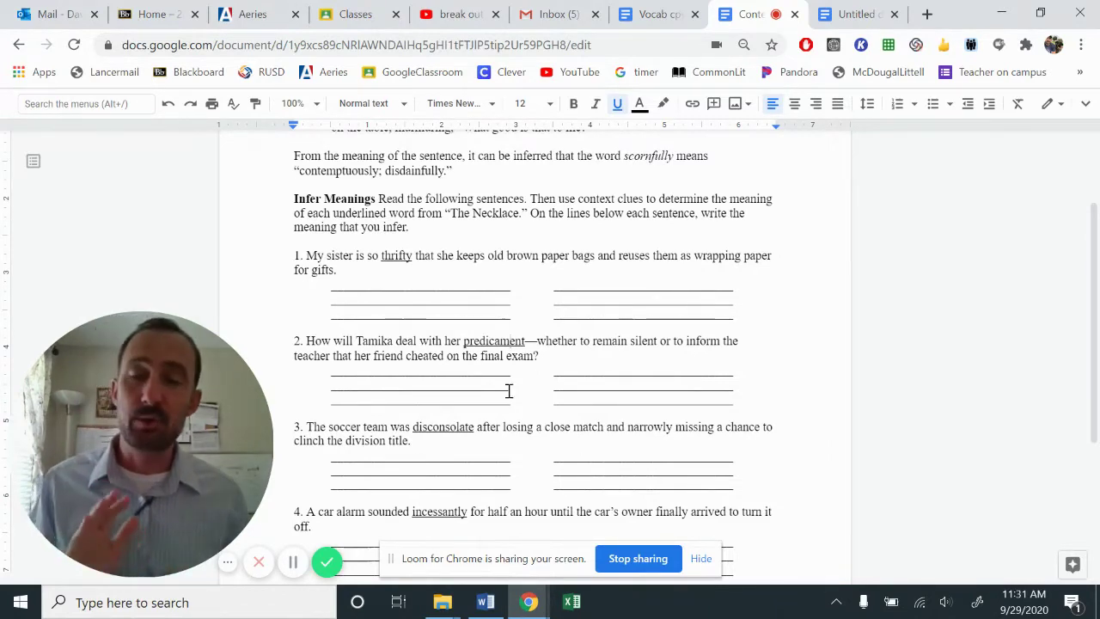
scroll(497, 375, "down", 1)
scroll(497, 375, "down", 3)
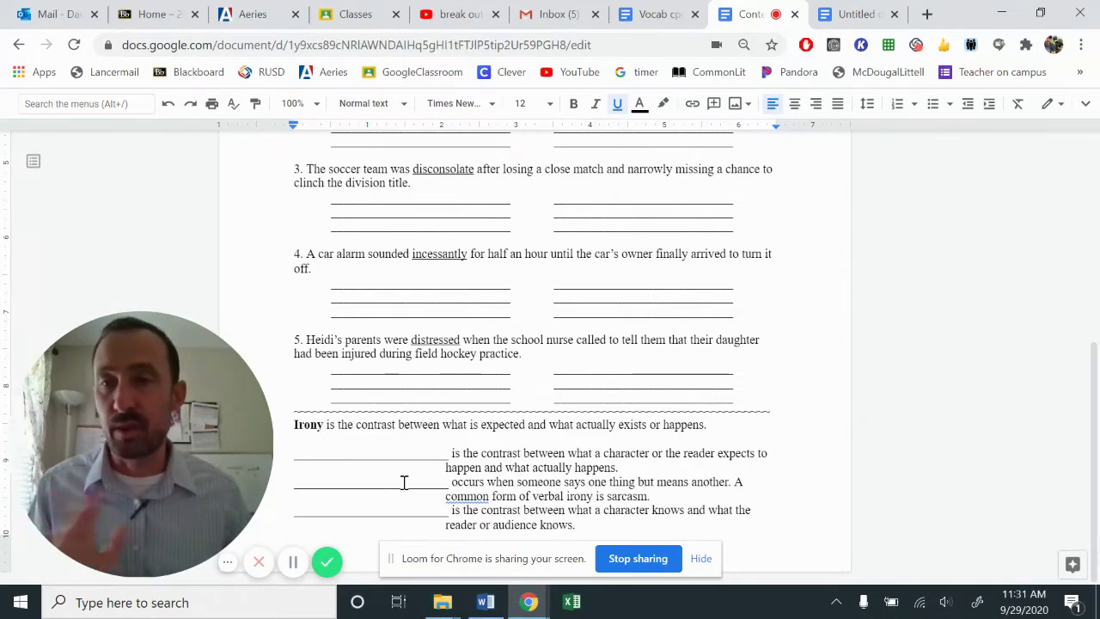
scroll(472, 425, "up", 5)
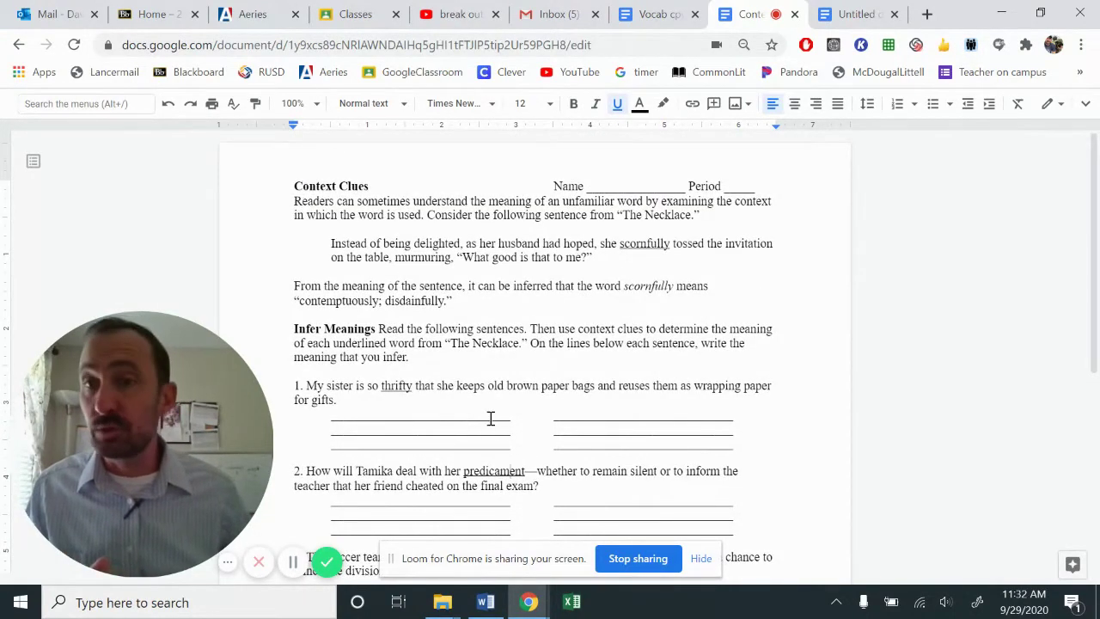
Bring up the Vocab cpymstr 17 Personal Word List and sweep a selection across its table
left_click(655, 12)
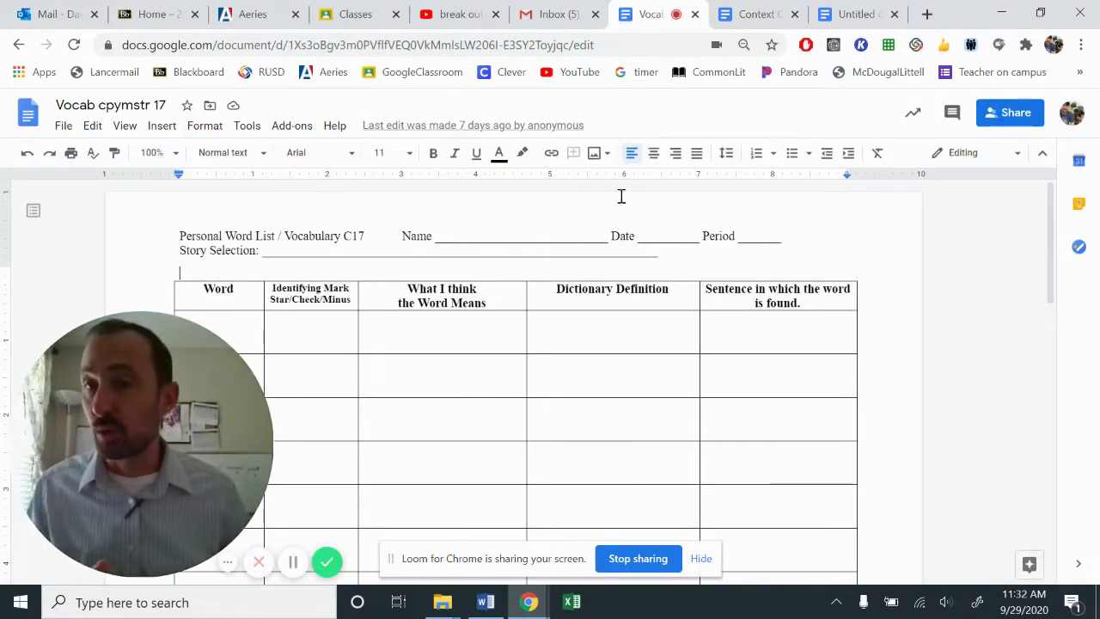
mouse_move(200, 484)
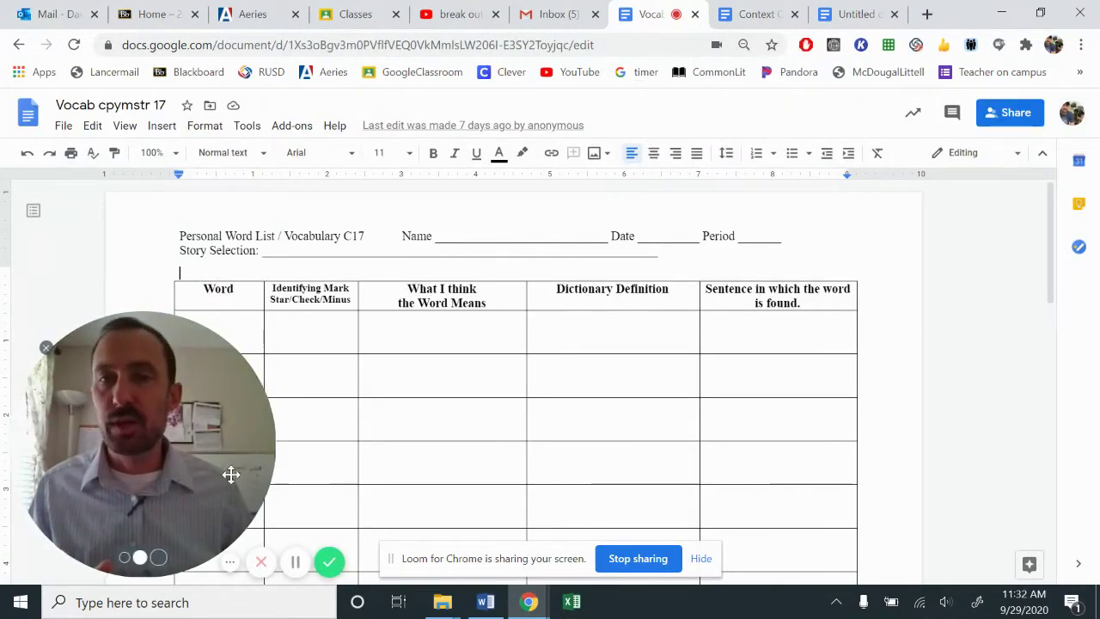
left_click_drag(229, 474, 878, 424)
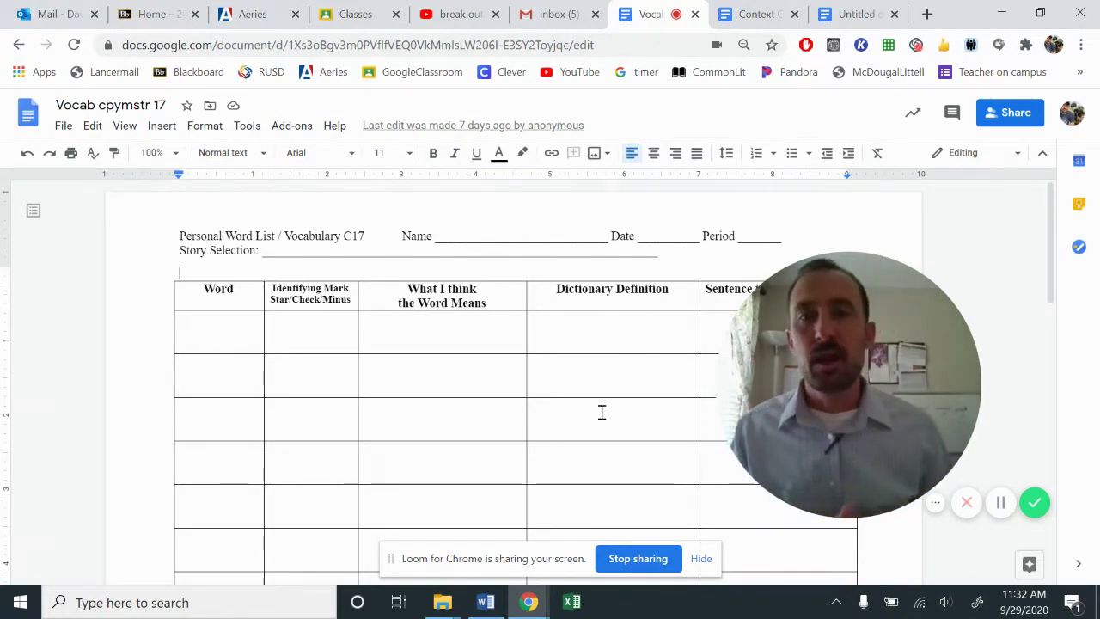
scroll(543, 397, "down", 1)
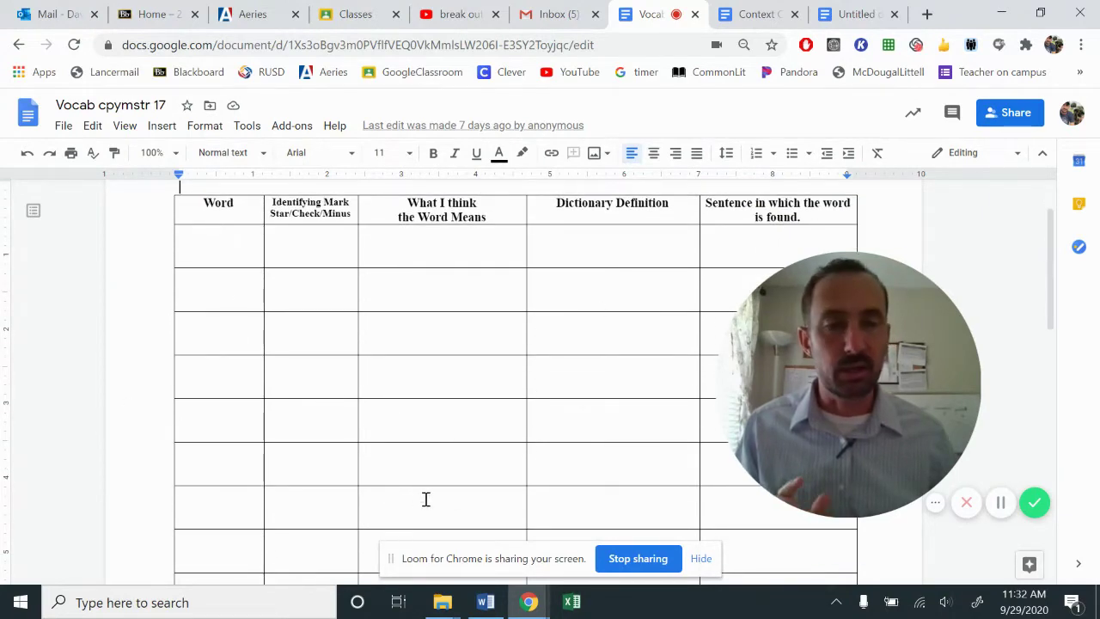
scroll(343, 410, "up", 1)
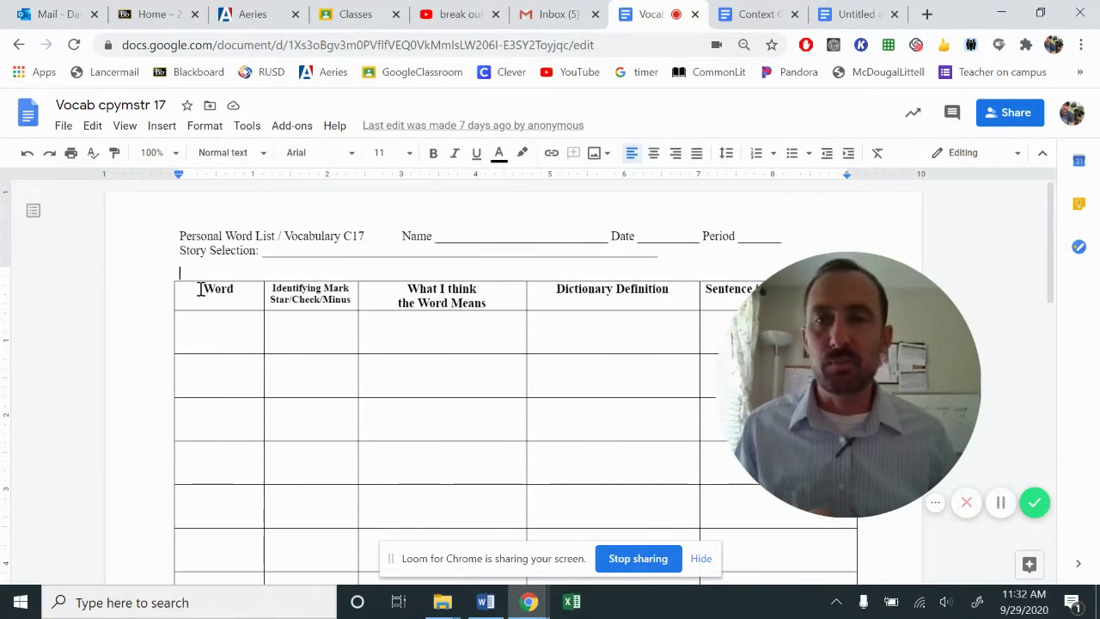
Highlight the Word and Identifying Mark columns of the vocabulary table, then clear the selection
left_click_drag(203, 286, 246, 518)
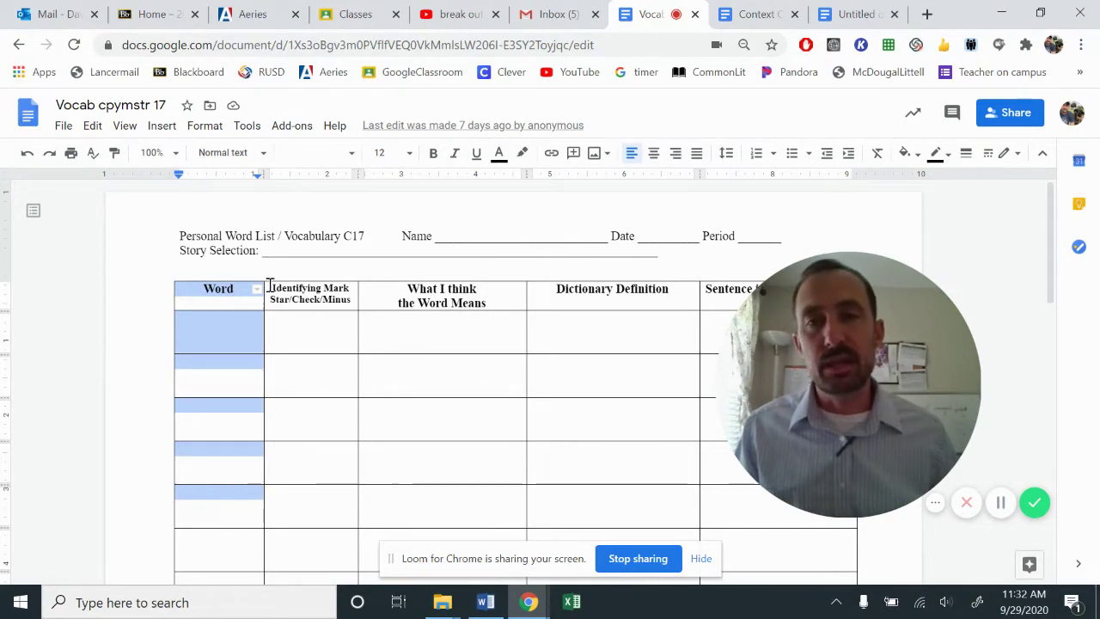
left_click_drag(273, 286, 356, 450)
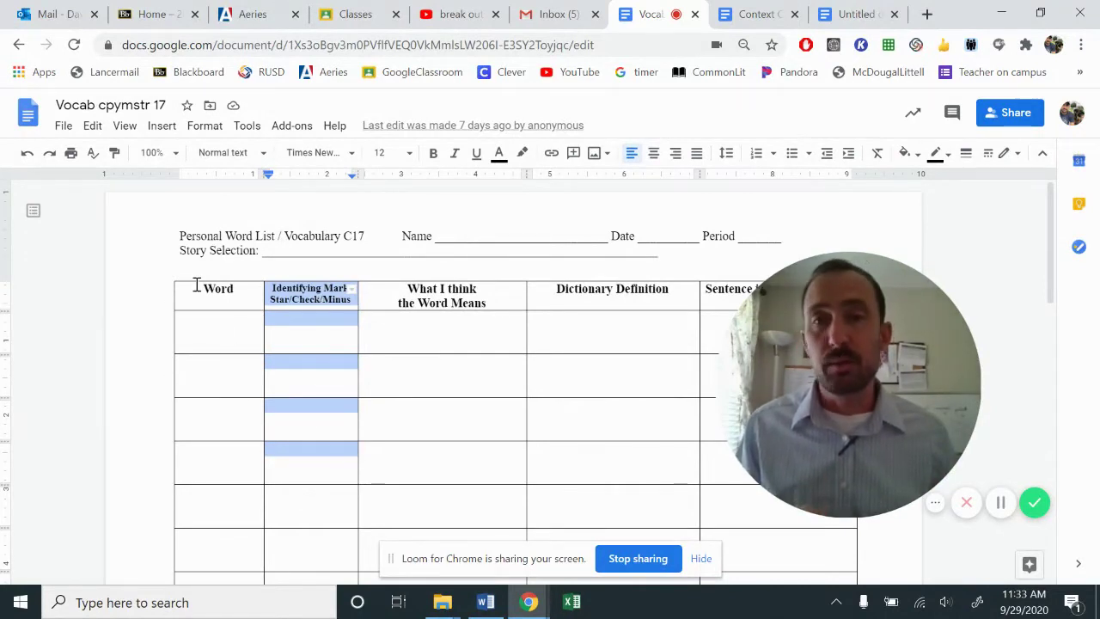
left_click_drag(200, 286, 251, 511)
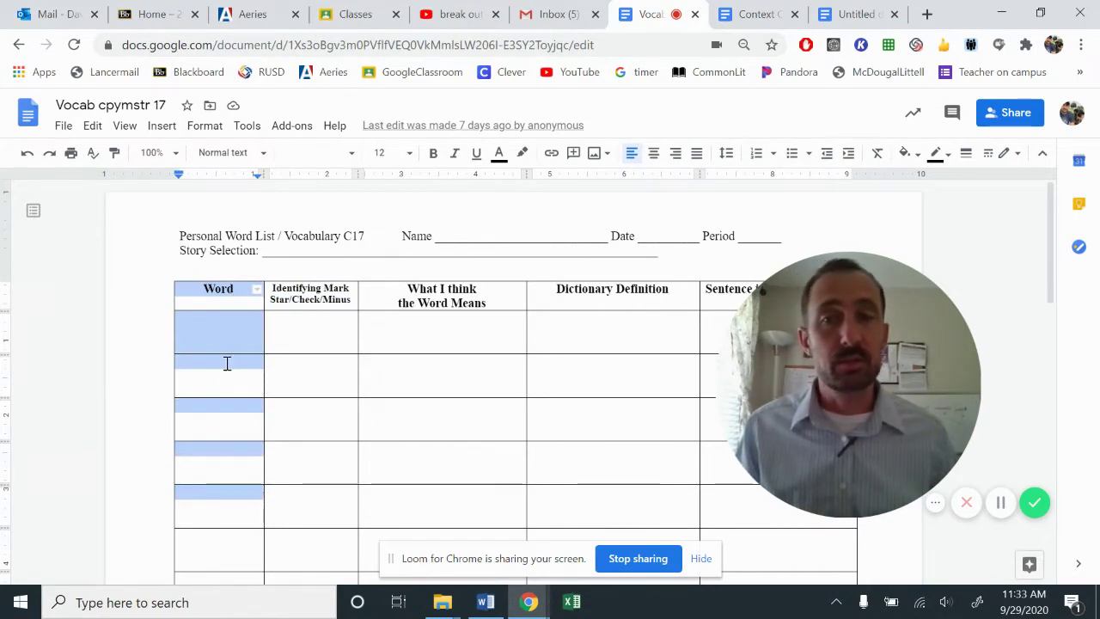
left_click(229, 325)
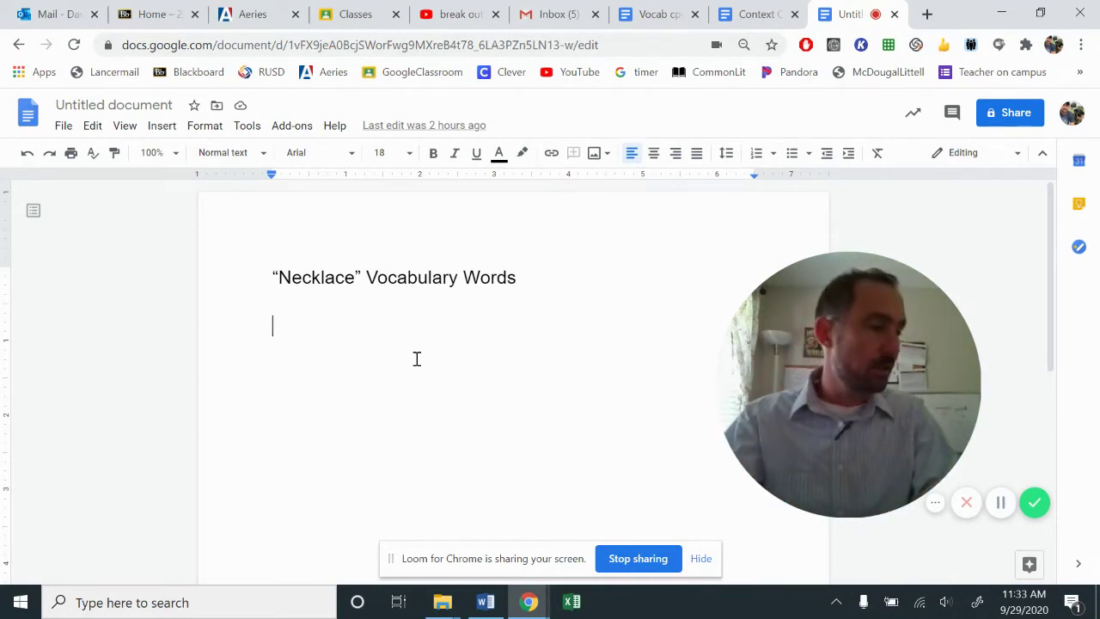
Enter Adulation, Askew, Gamut and Privation on separate lines under the heading
type("Adulation")
key("Return")
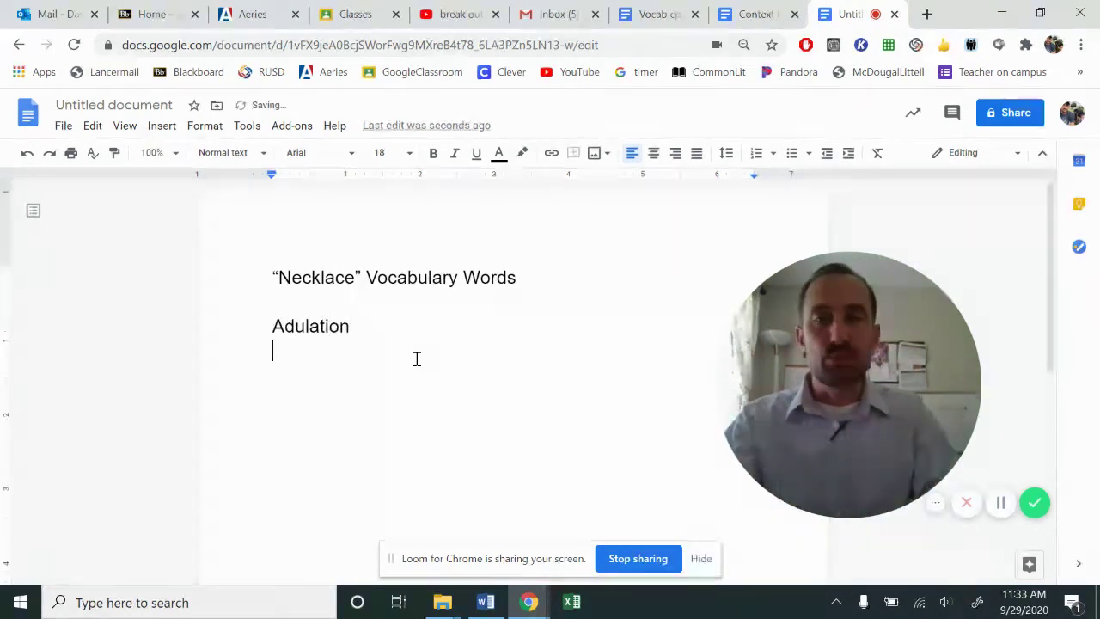
key("Return")
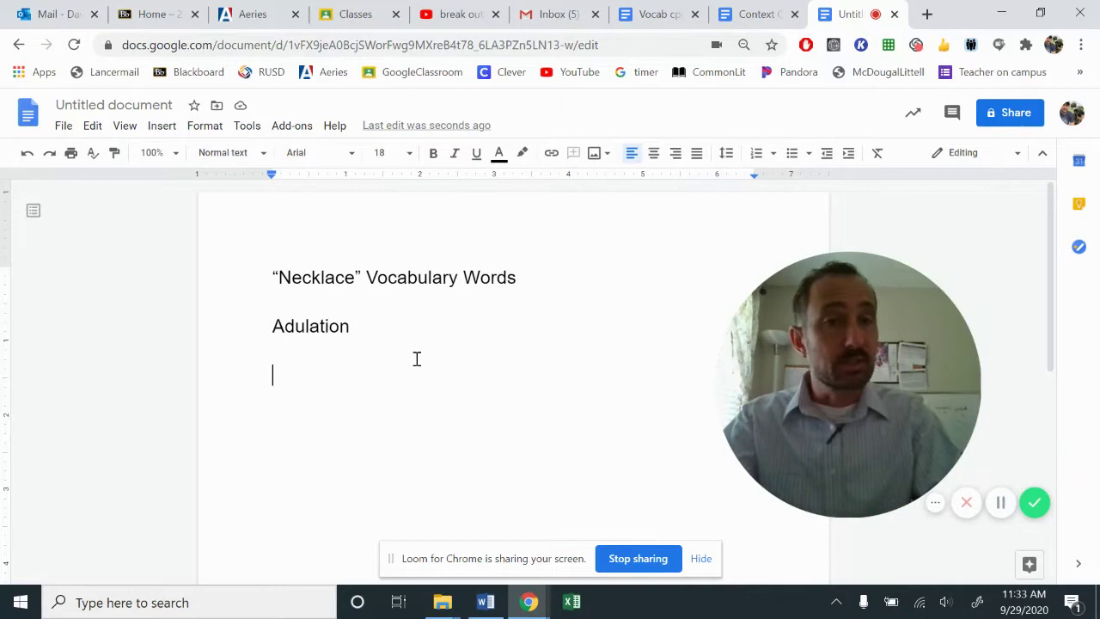
type("Askew")
key("Return")
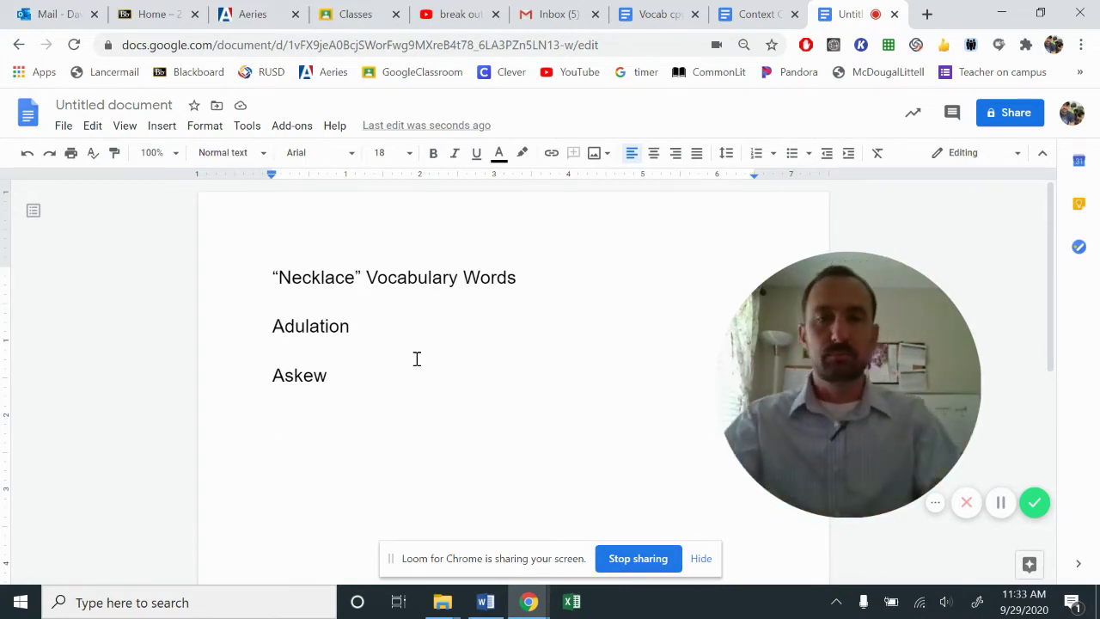
type("Gamut")
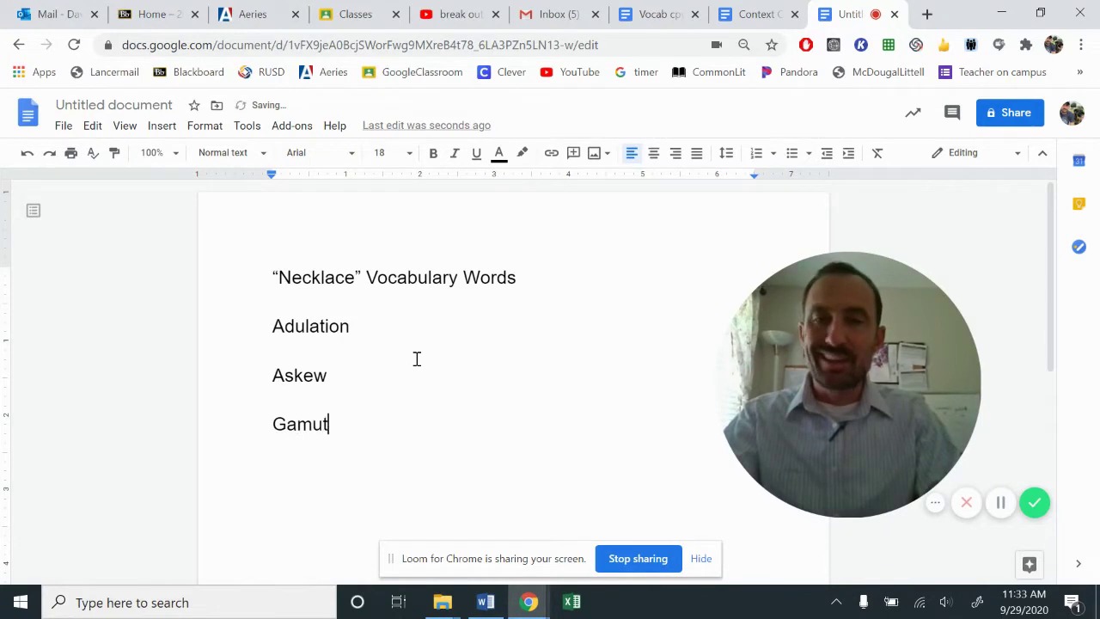
key("Return")
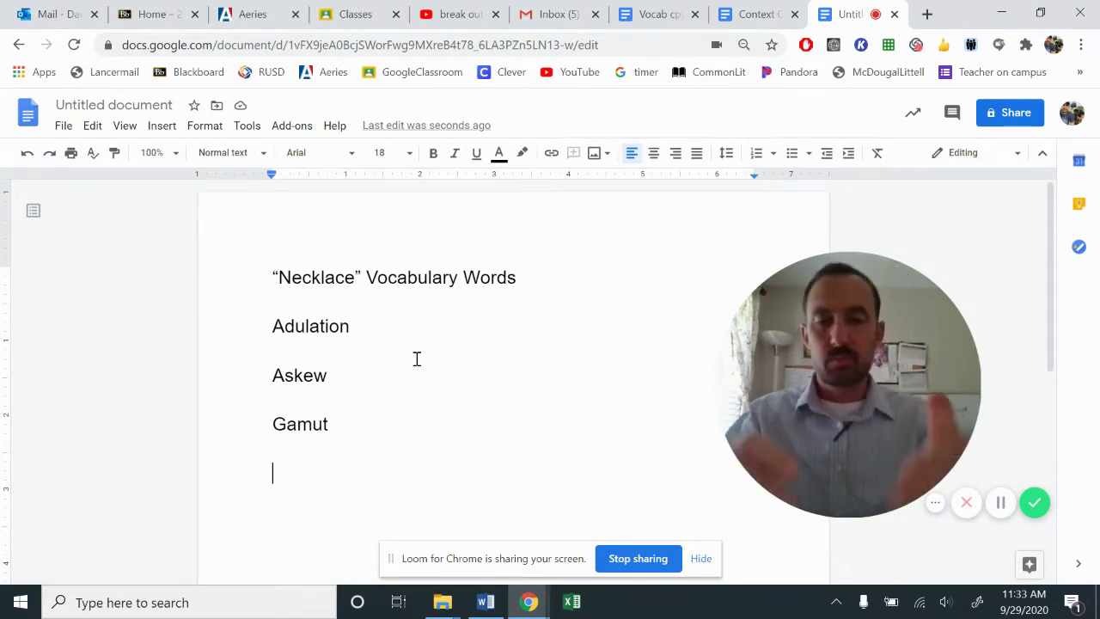
type("Priv")
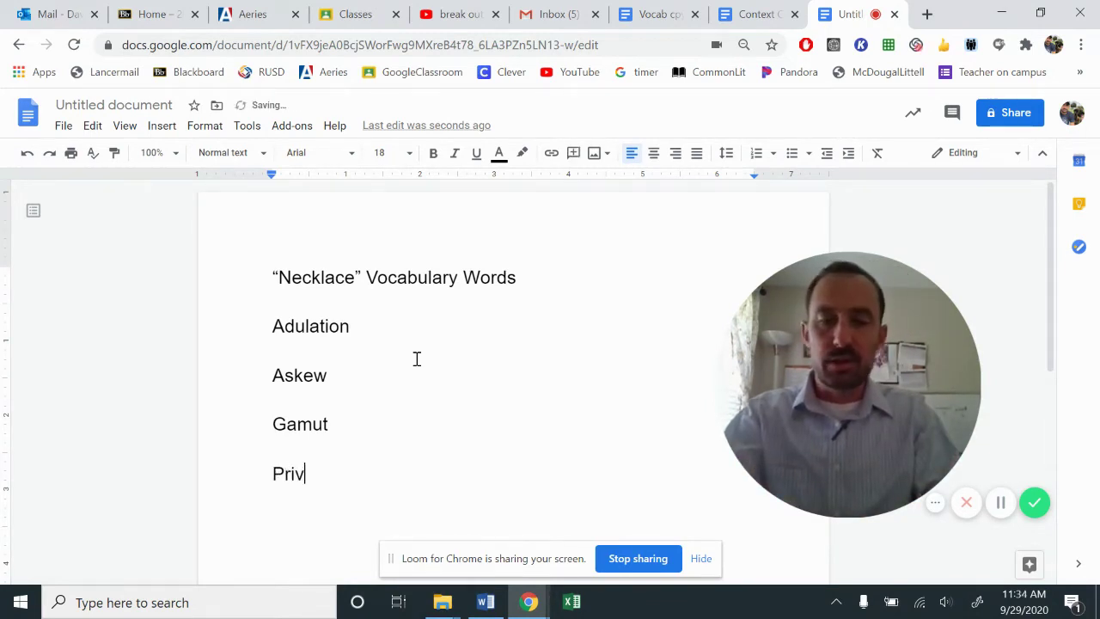
type("ation")
key("Return")
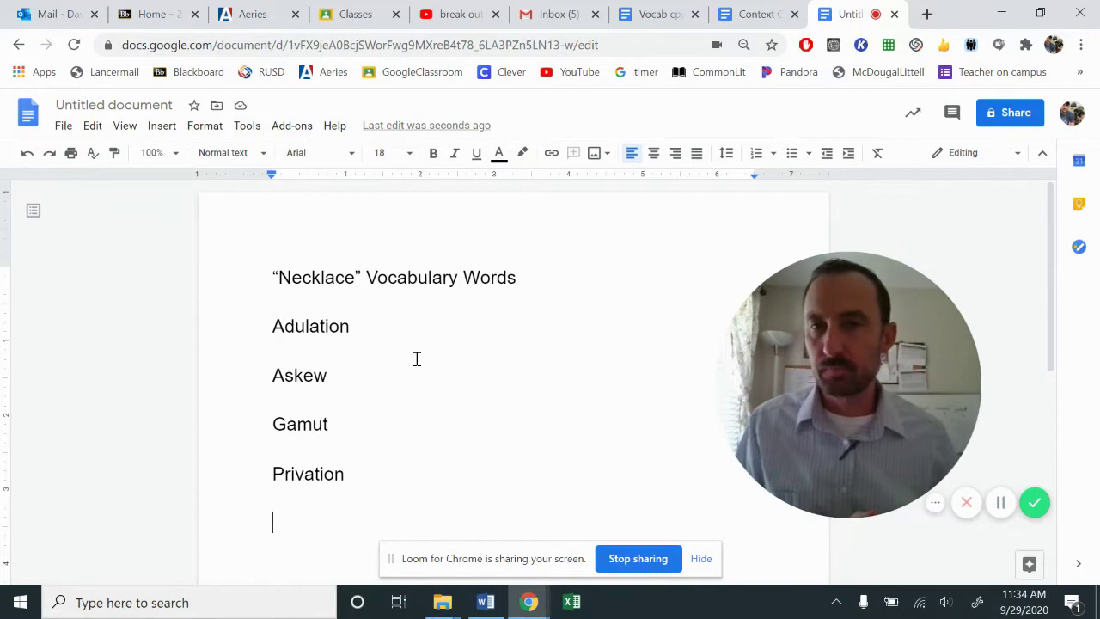
Continue the list with Ruinous, Aghast and Exorbitant, one per line
scroll(417, 360, "down", 2)
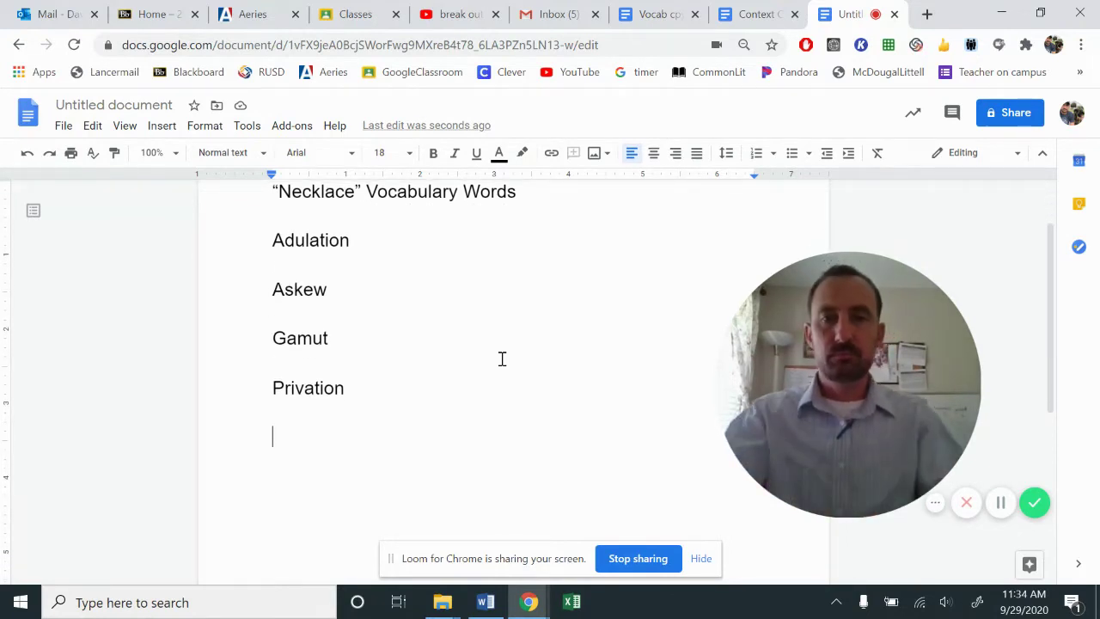
type("Ruin")
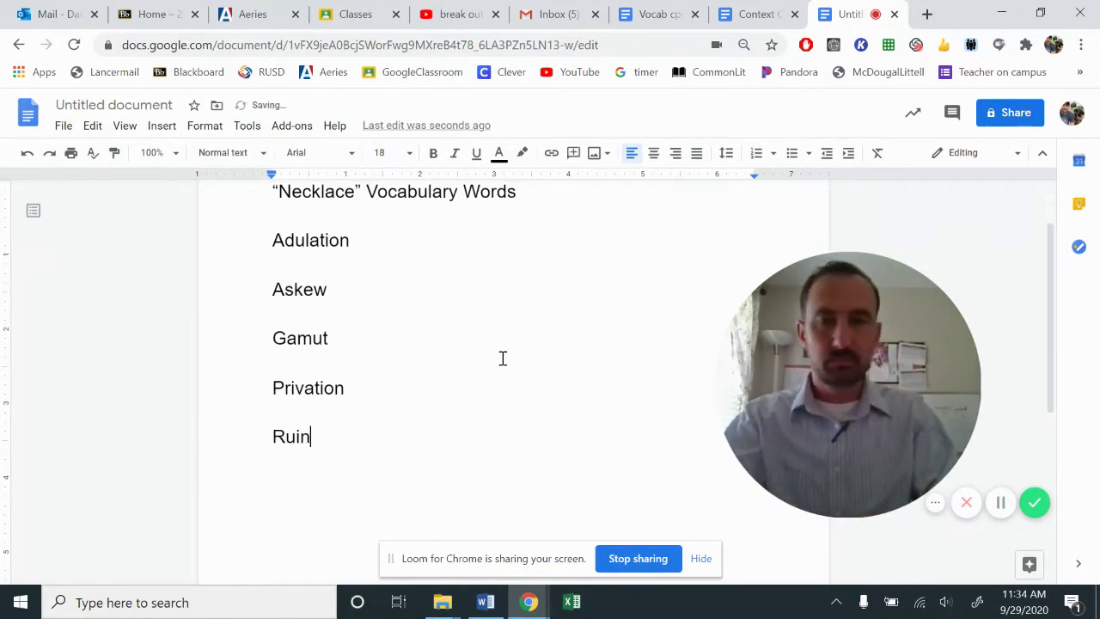
type("ous")
key("Return")
key("Return")
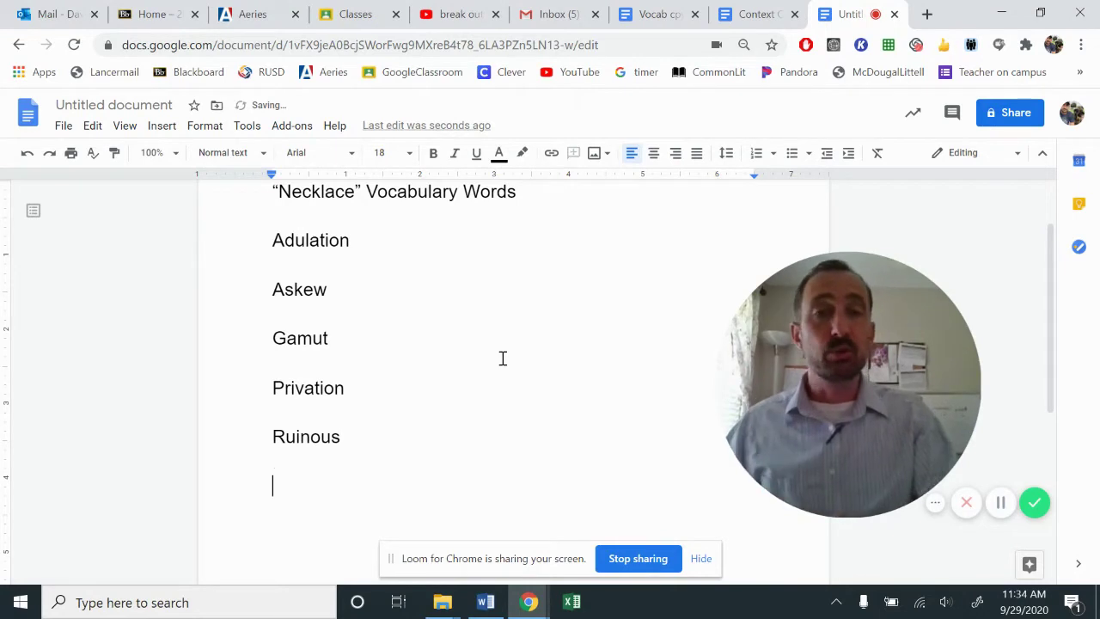
scroll(503, 358, "down", 2)
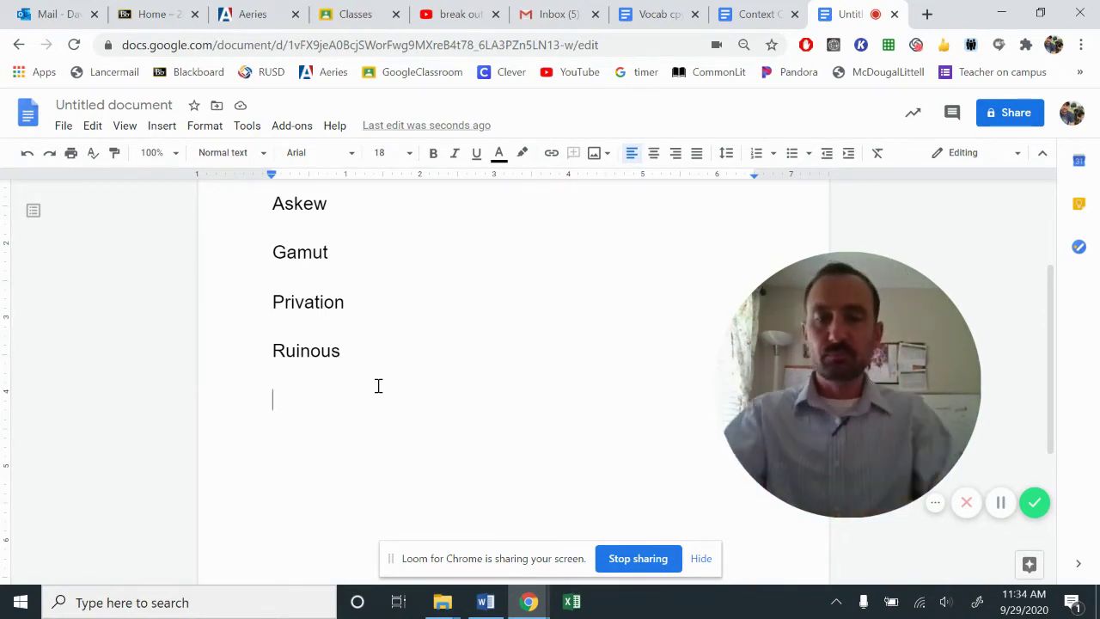
type("Ag")
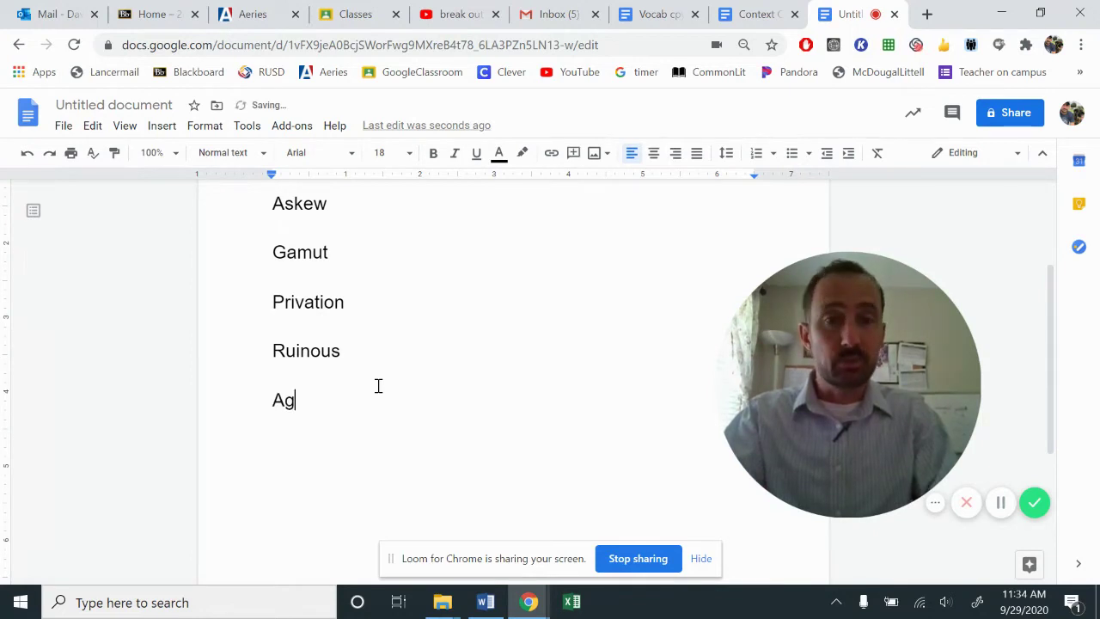
type("hast")
key("Return")
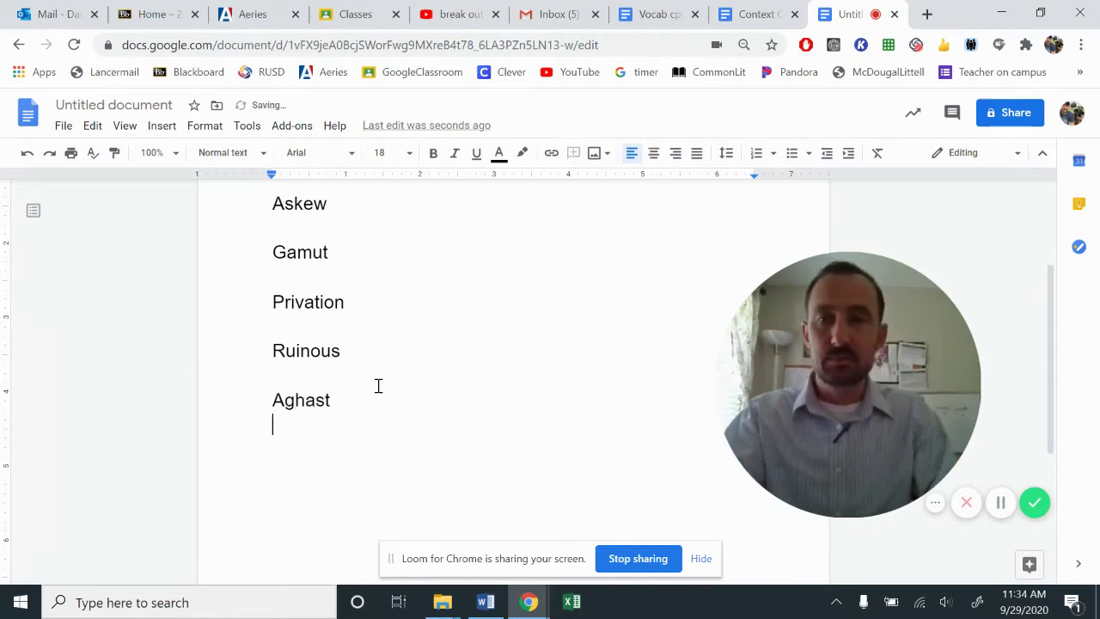
scroll(378, 386, "down", 1)
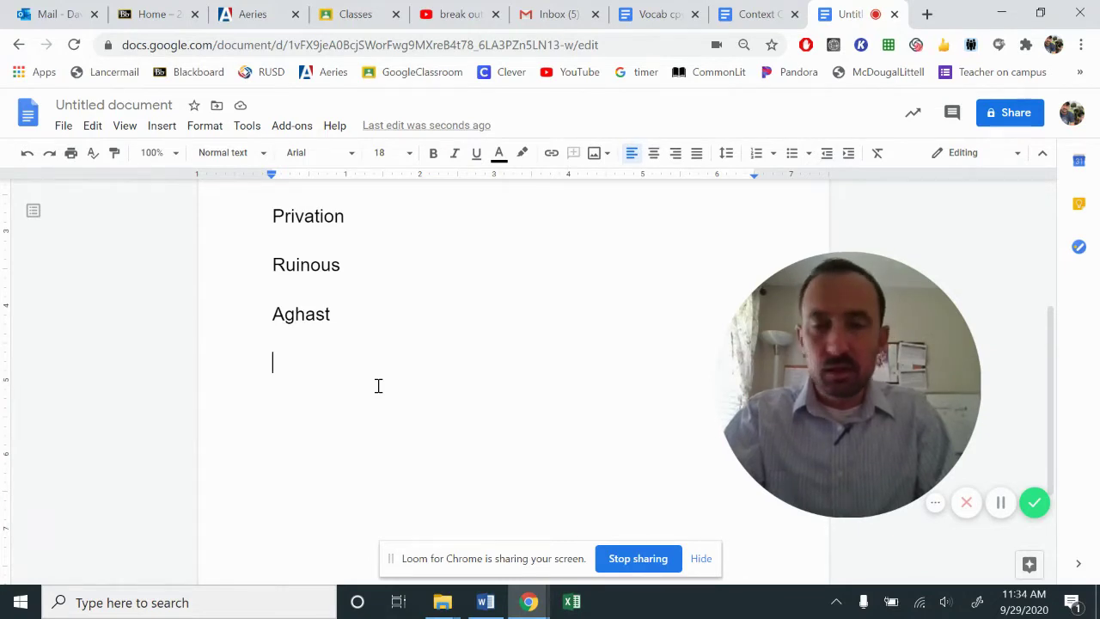
type("Ex")
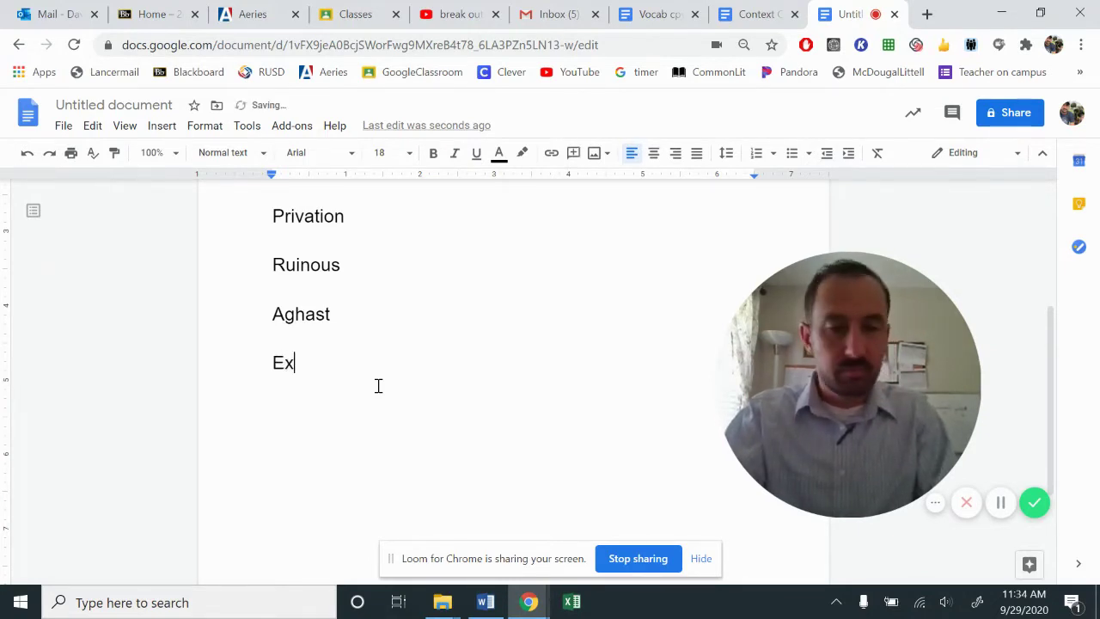
type("orbitant")
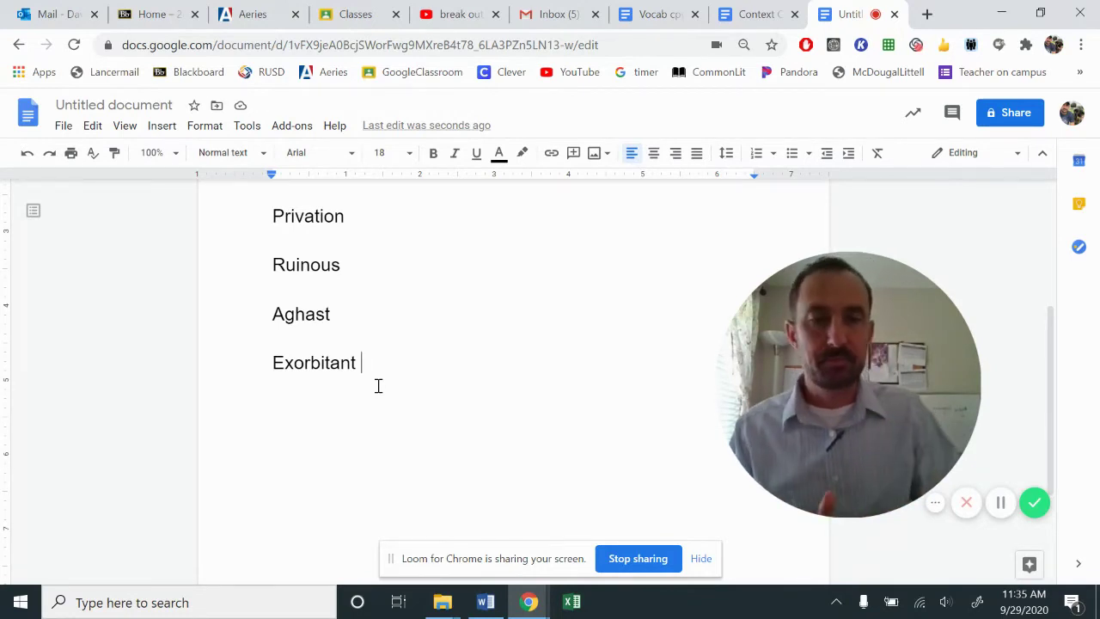
key("Return")
key("Return")
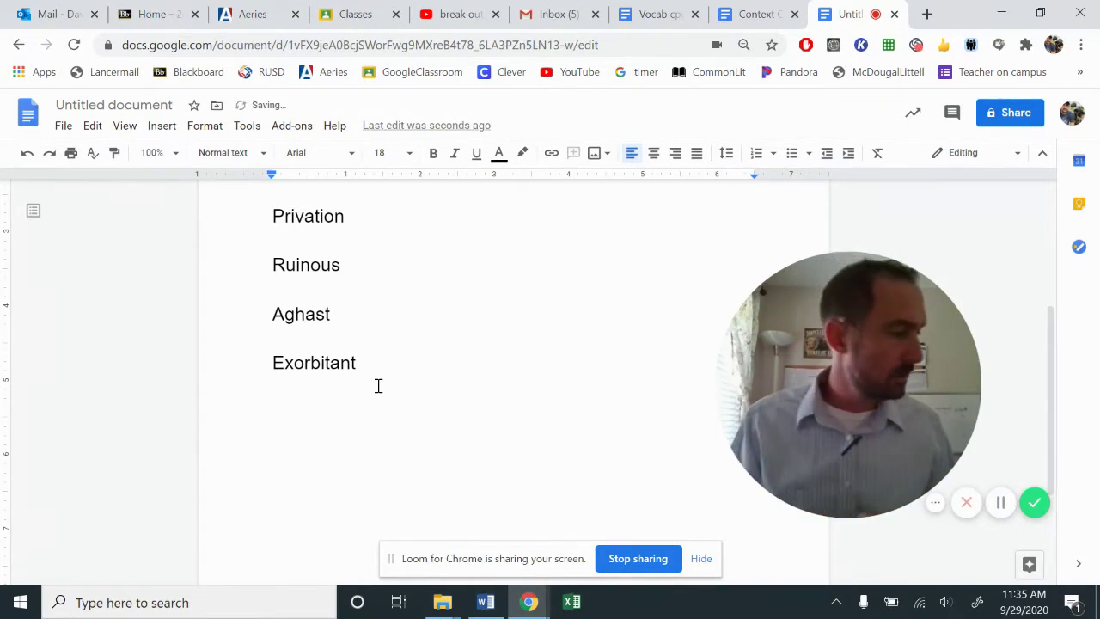
Finish the list with Pauper, Prospects and Vexation, correcting the 'Ver' typo
type("Pauper")
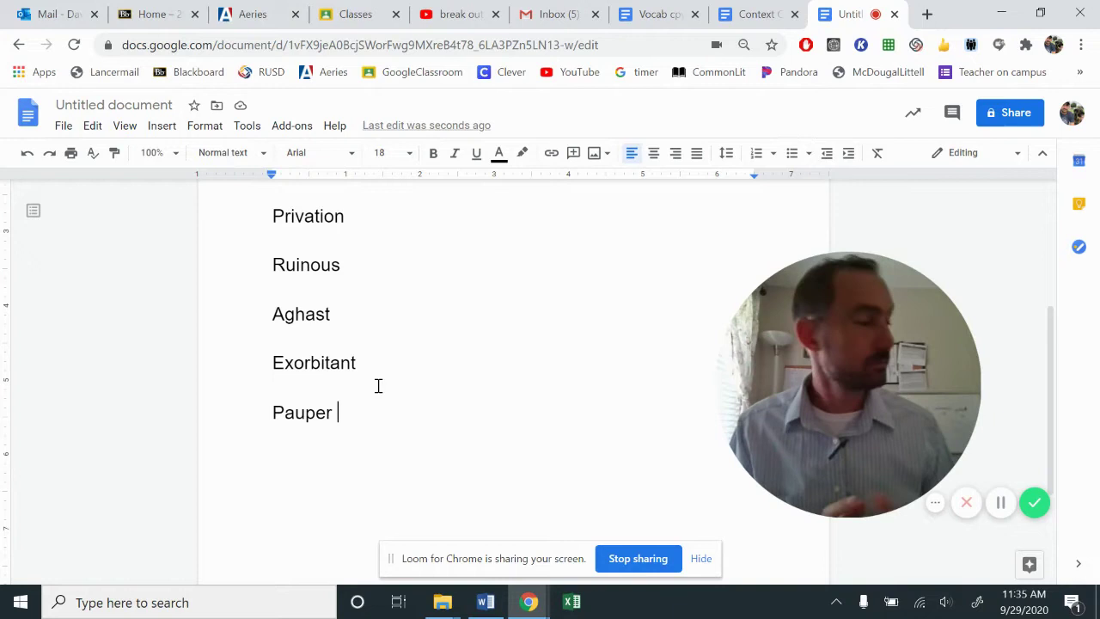
key("Return")
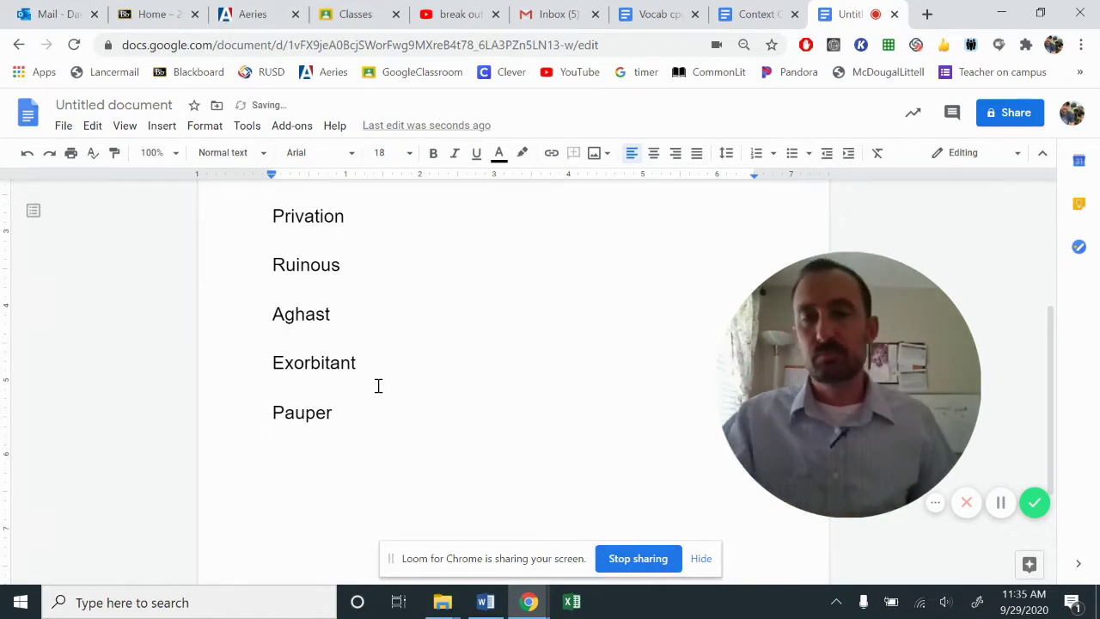
scroll(379, 386, "down", 2)
type("P")
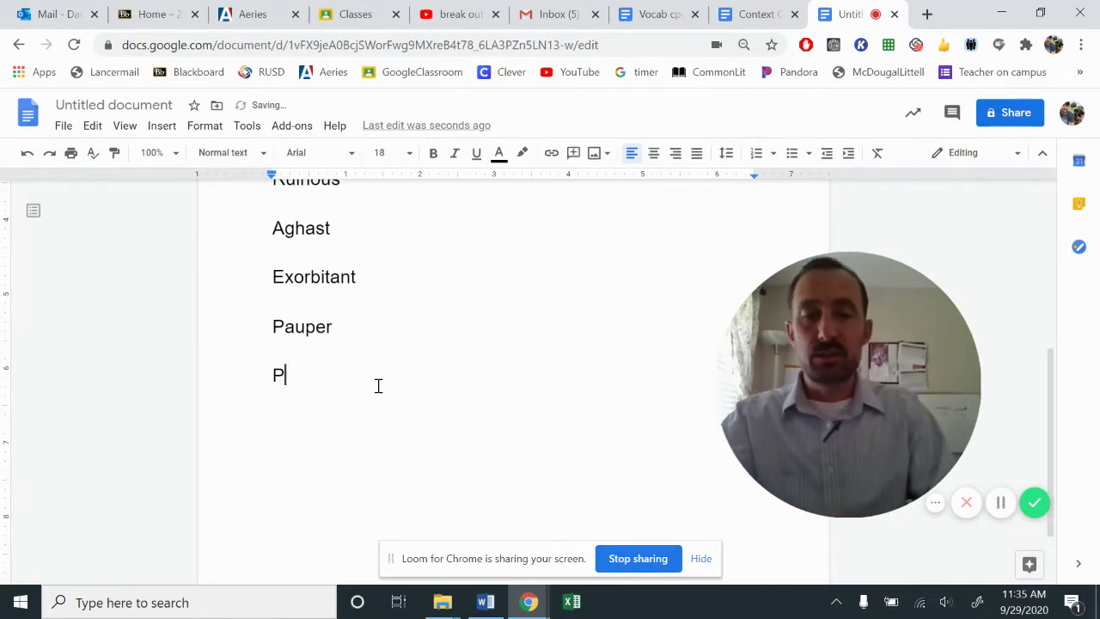
type("rospects")
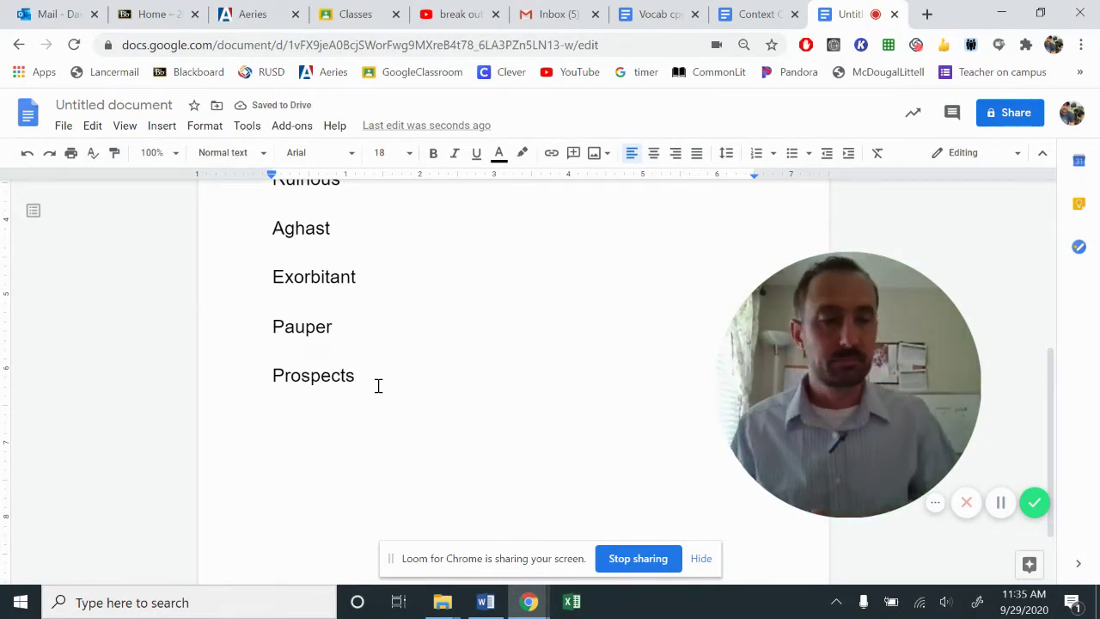
key("Return")
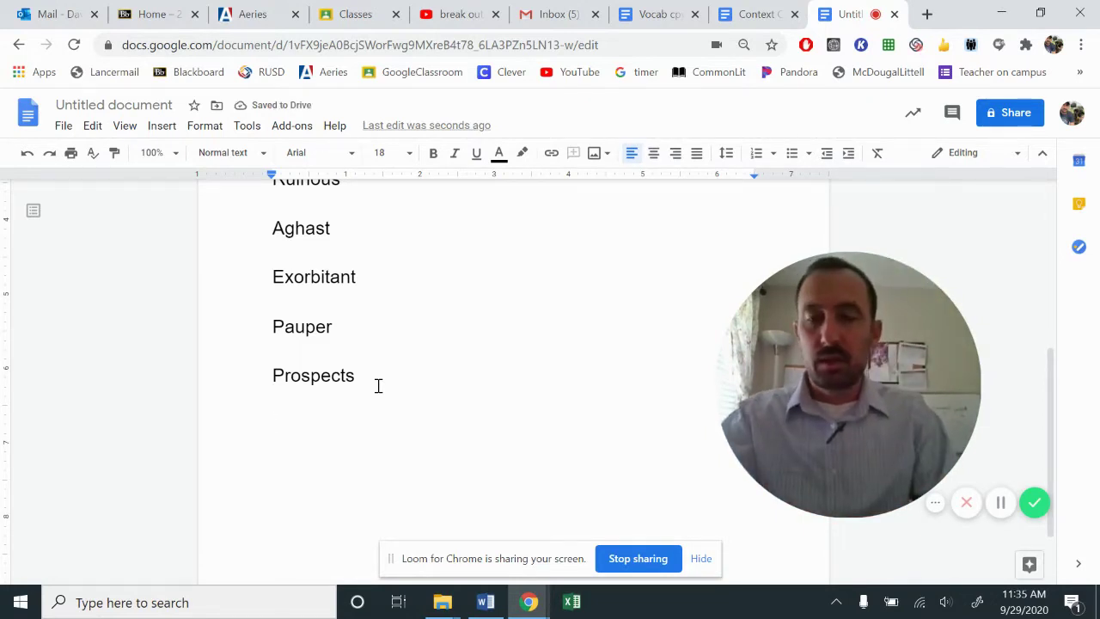
type("Ver")
key("BackSpace")
type("x")
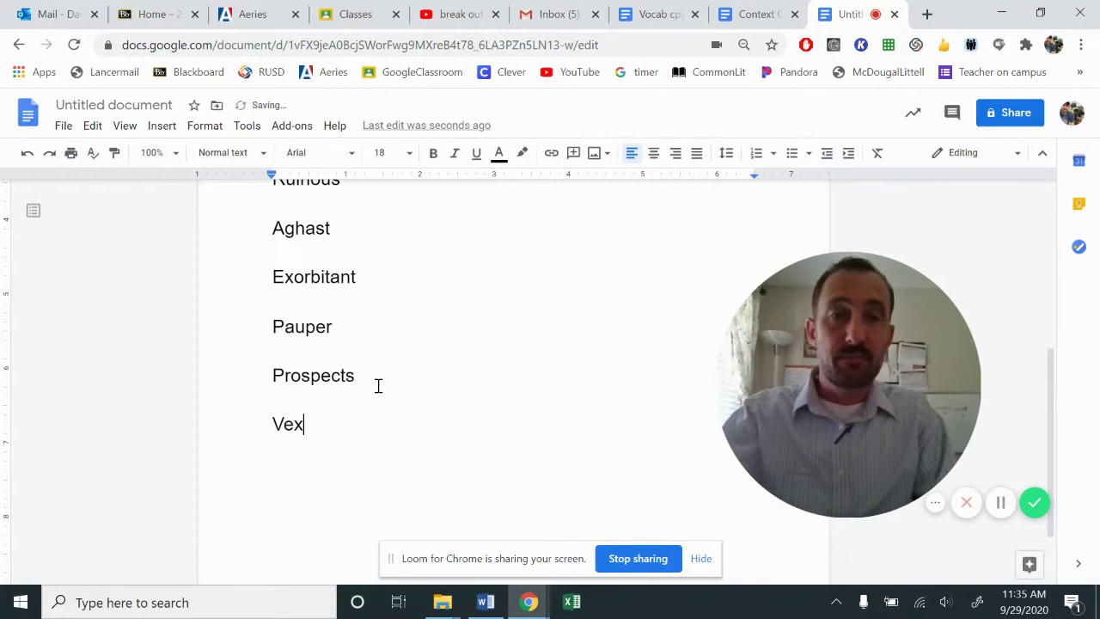
type("ation")
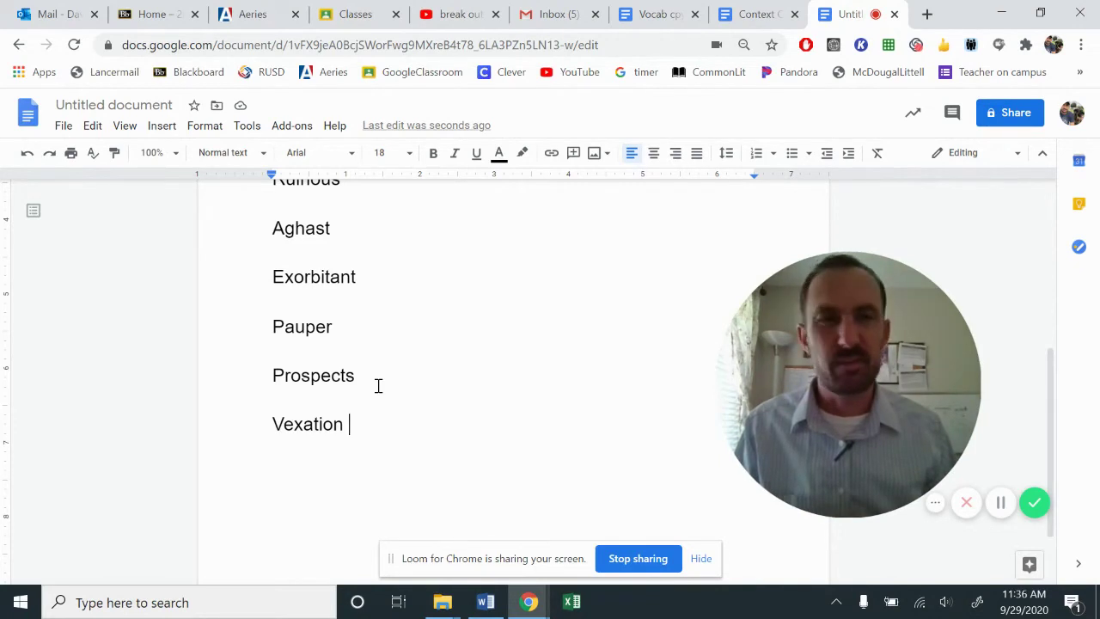
scroll(393, 386, "up", 1)
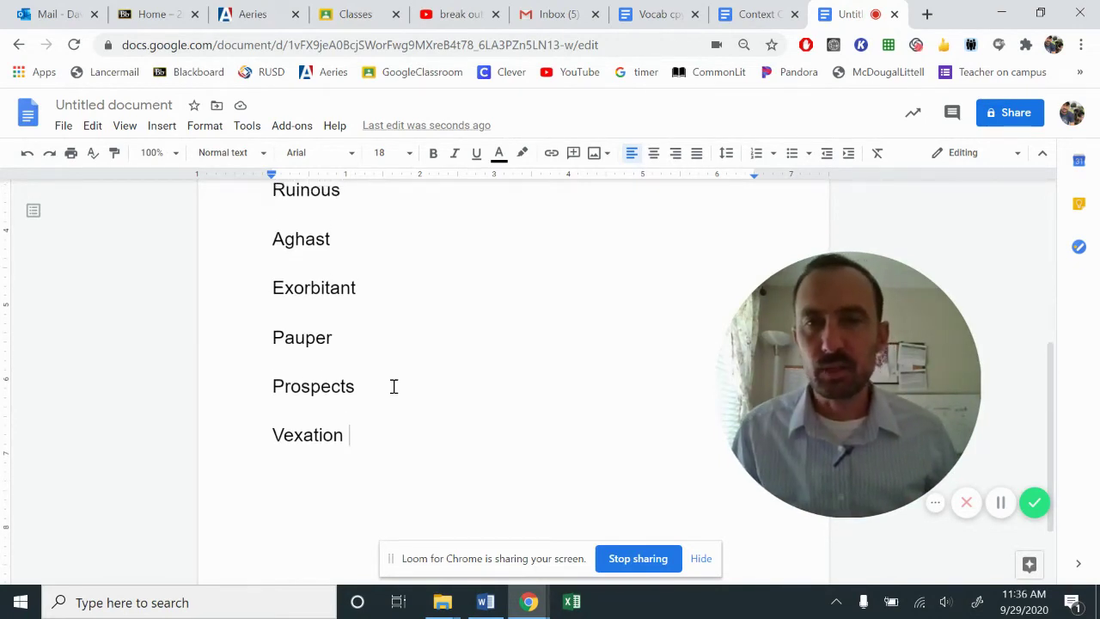
scroll(393, 386, "up", 2)
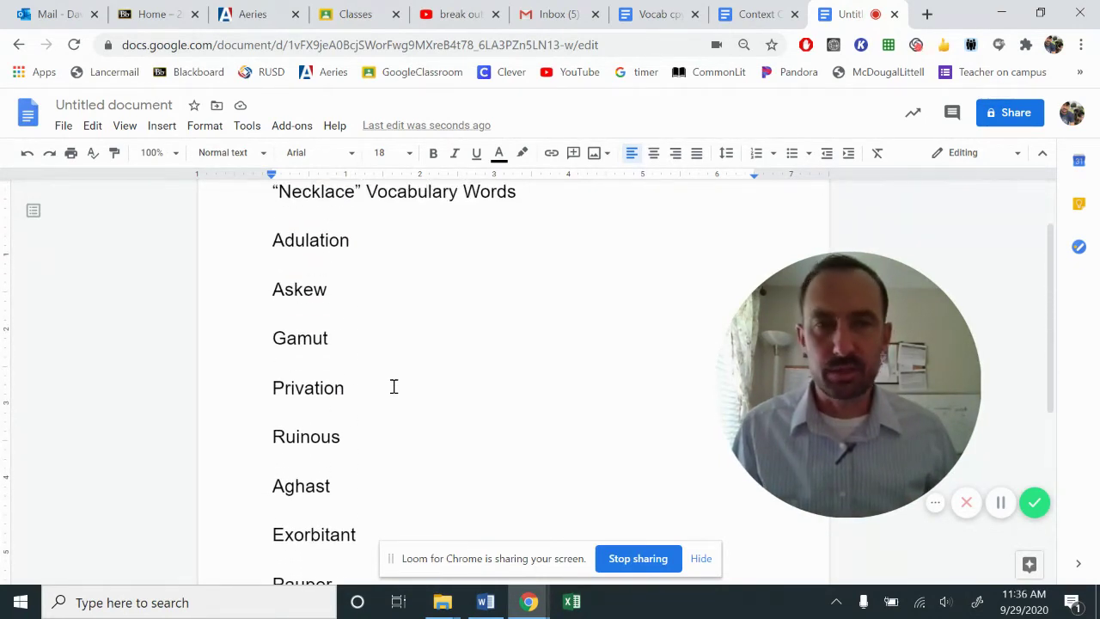
scroll(392, 386, "down", 1)
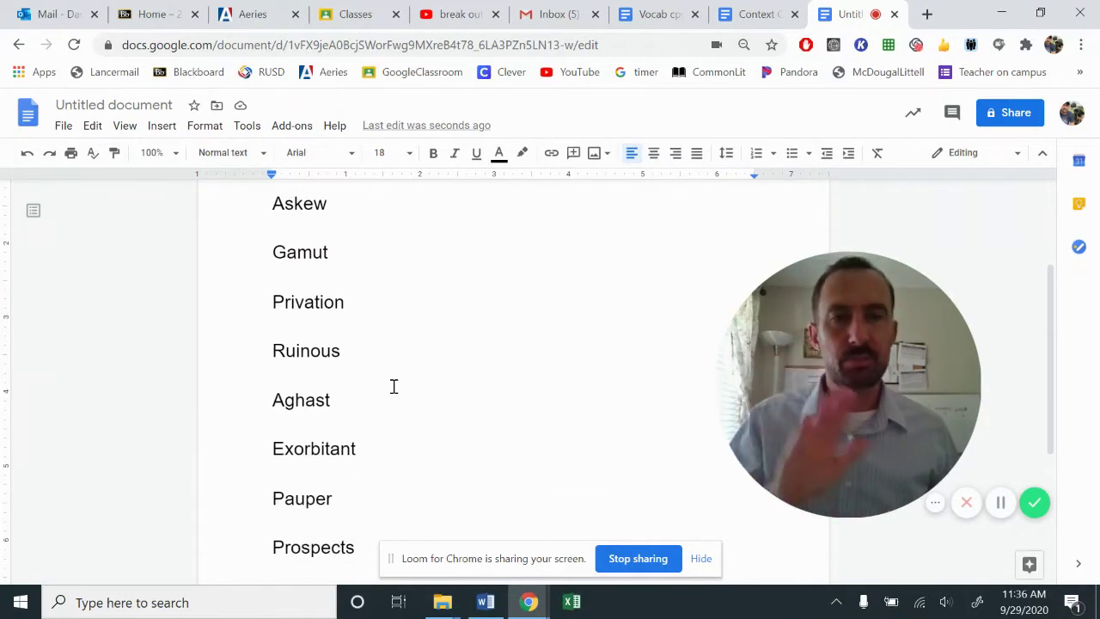
Switch to Vocab cpymstr 17, browse the view options, and click into the Identifying Mark column
left_click(686, 11)
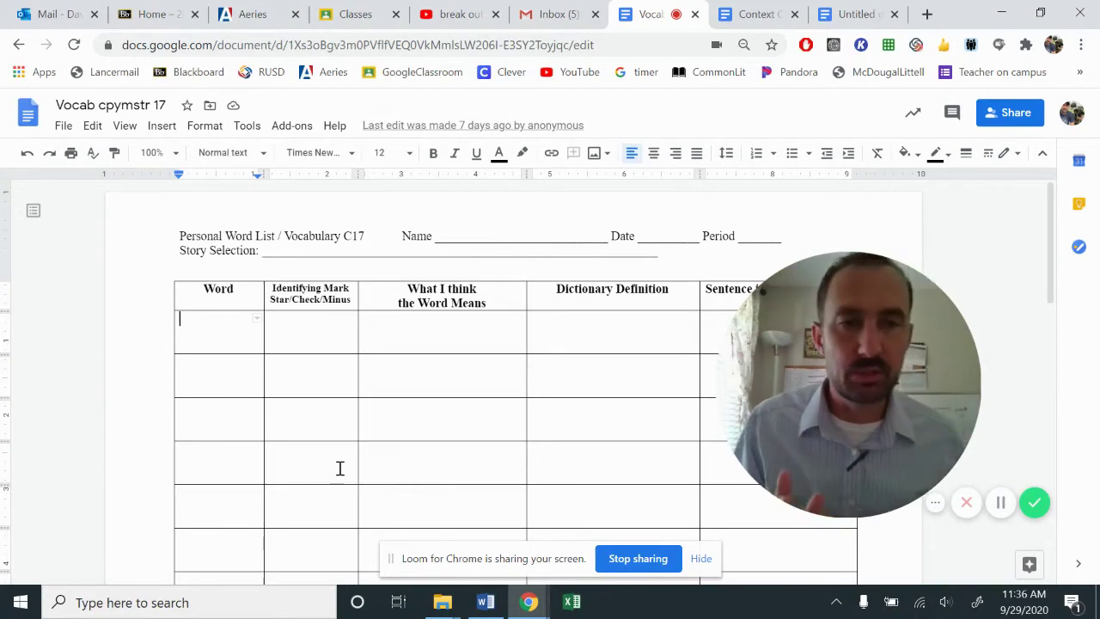
left_click(120, 129)
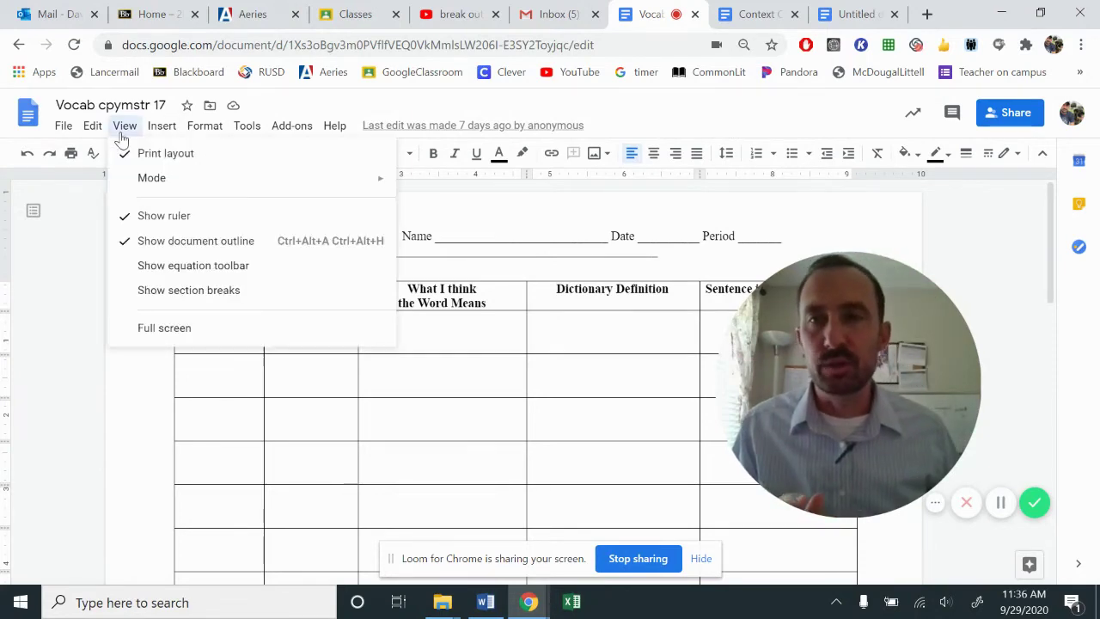
mouse_move(218, 136)
mouse_move(160, 129)
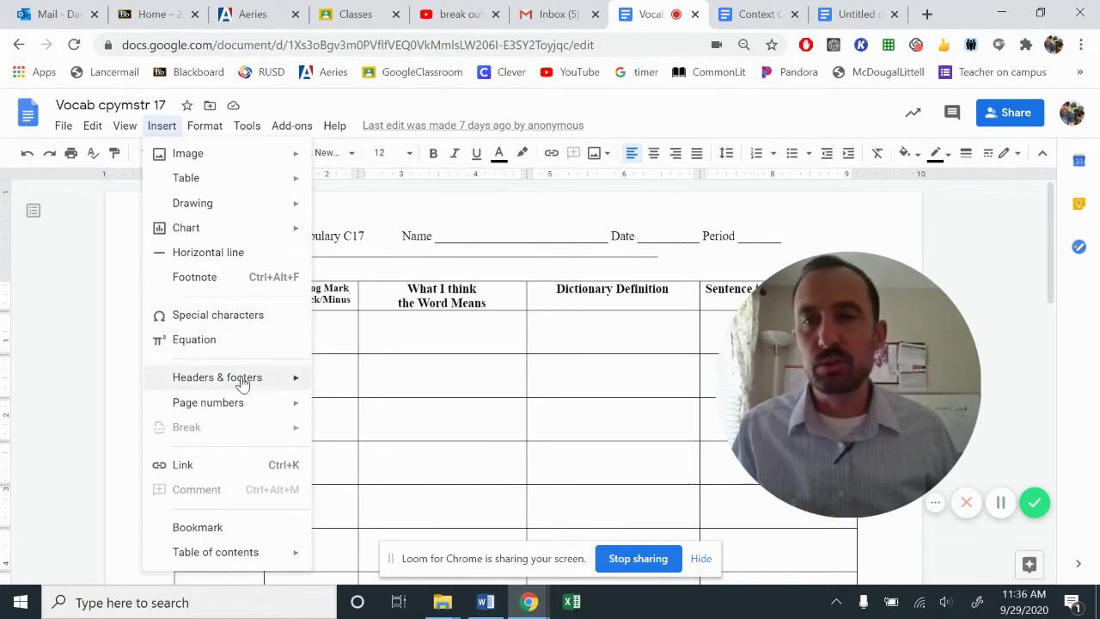
left_click(327, 335)
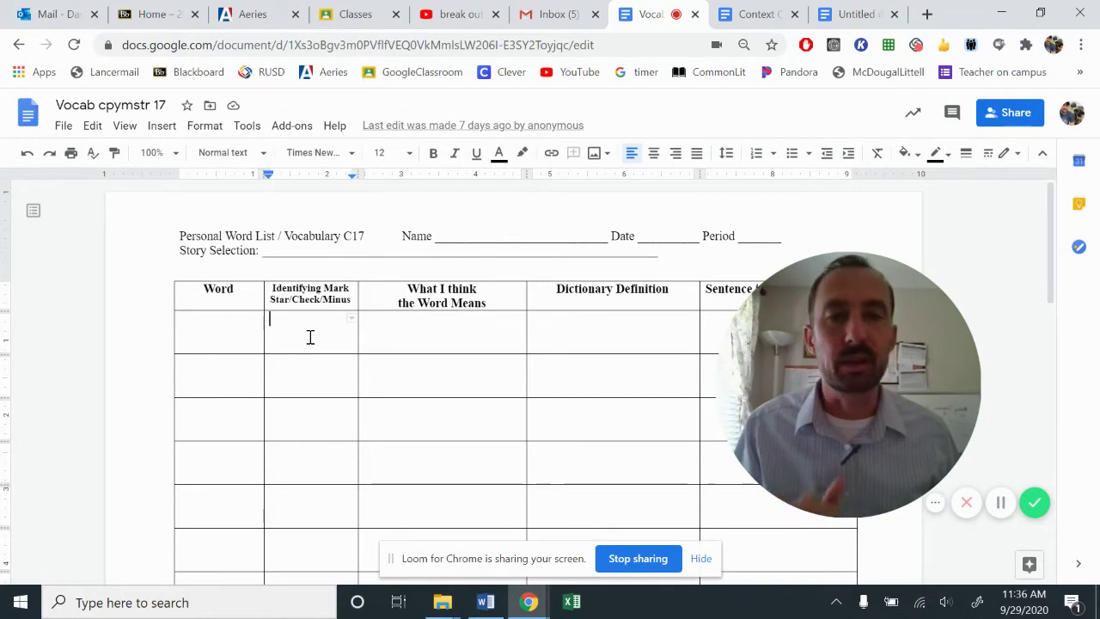
Add the line 'STAR = you know the word / definition completely.' below Vexation
left_click(860, 13)
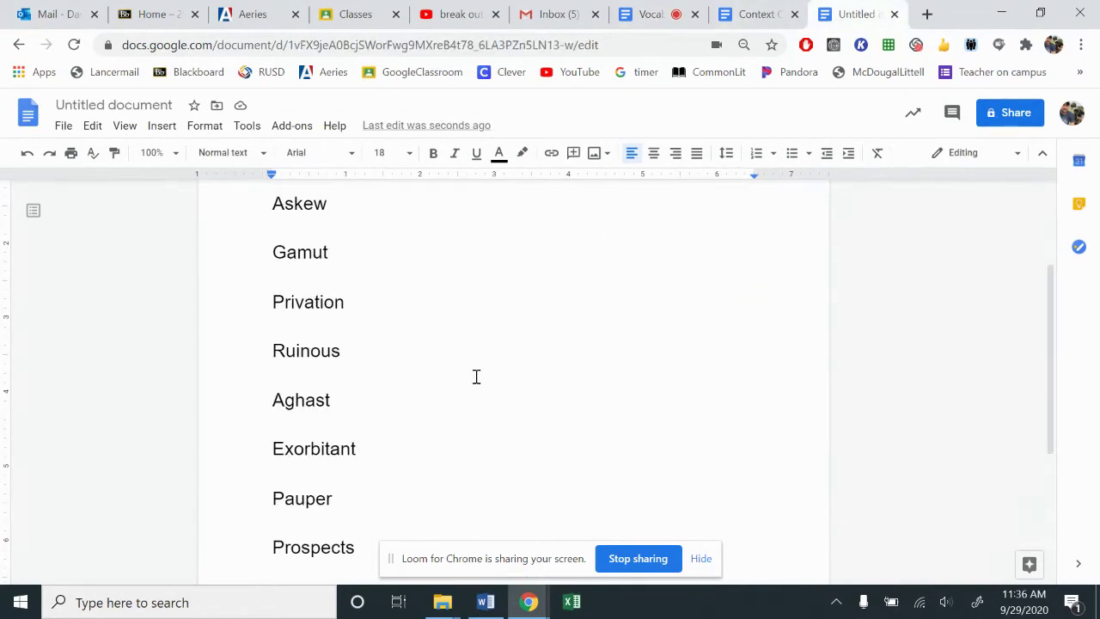
scroll(477, 376, "down", 3)
key("Return")
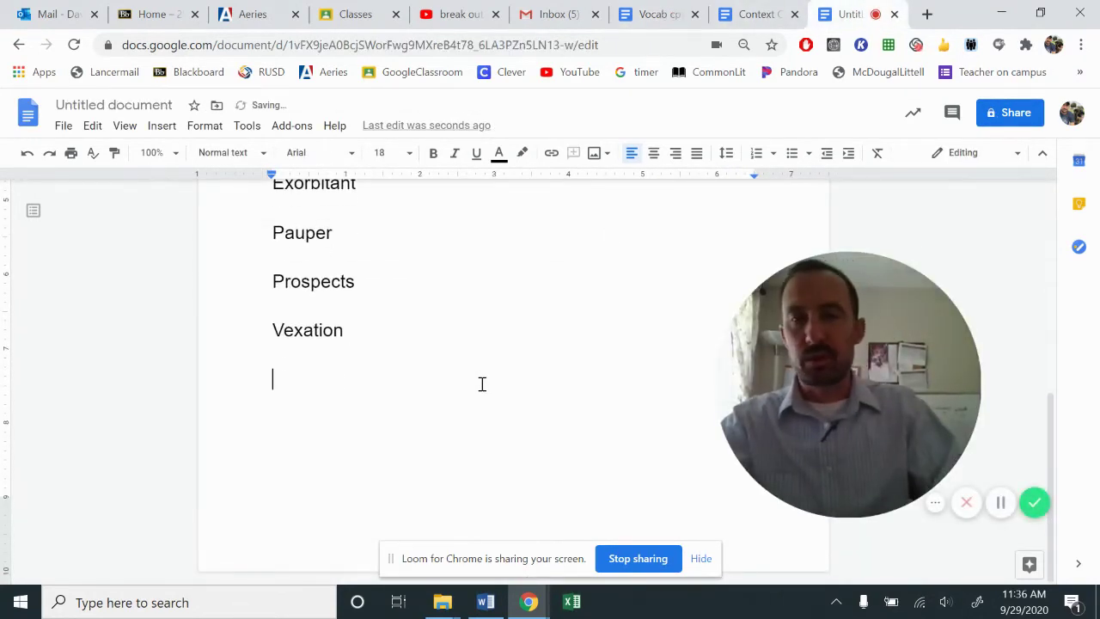
type("STAR")
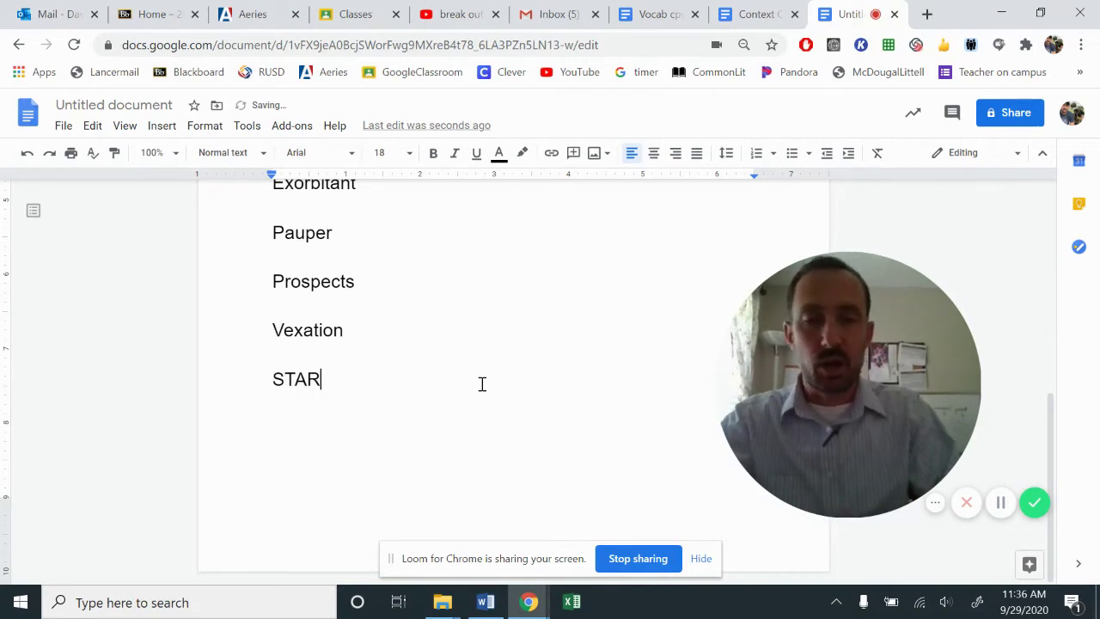
type(" = yo")
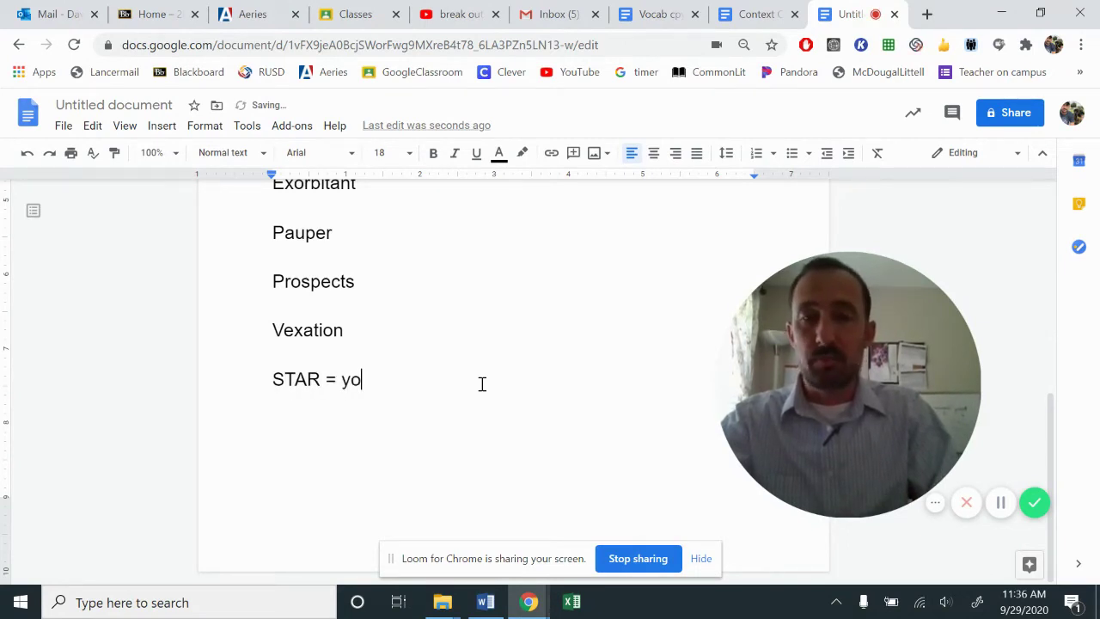
type("u know the word")
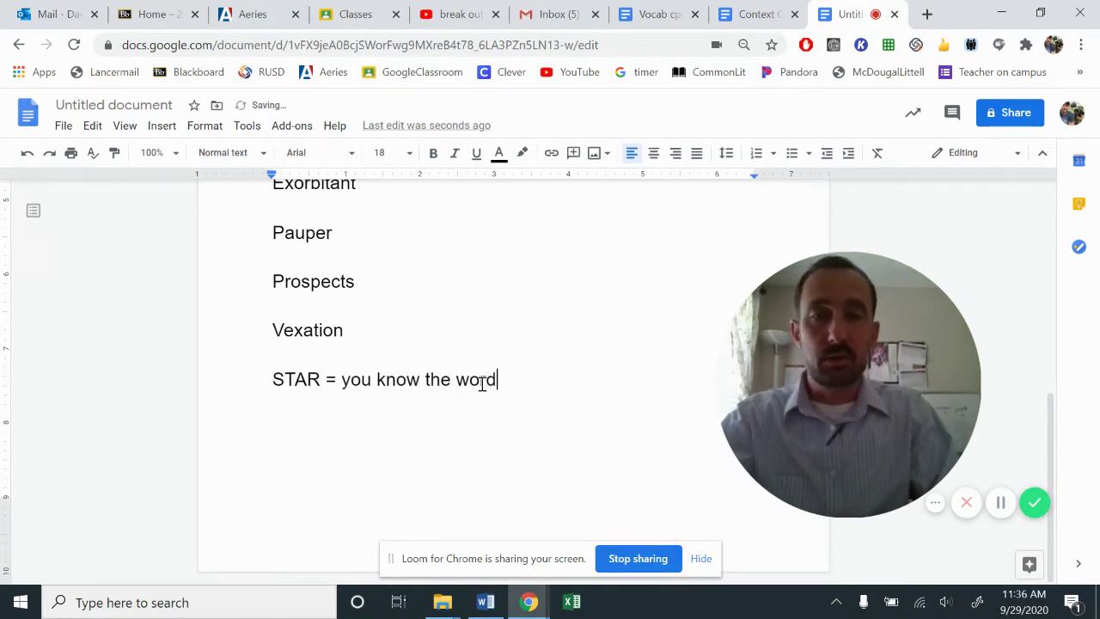
type(" completely.")
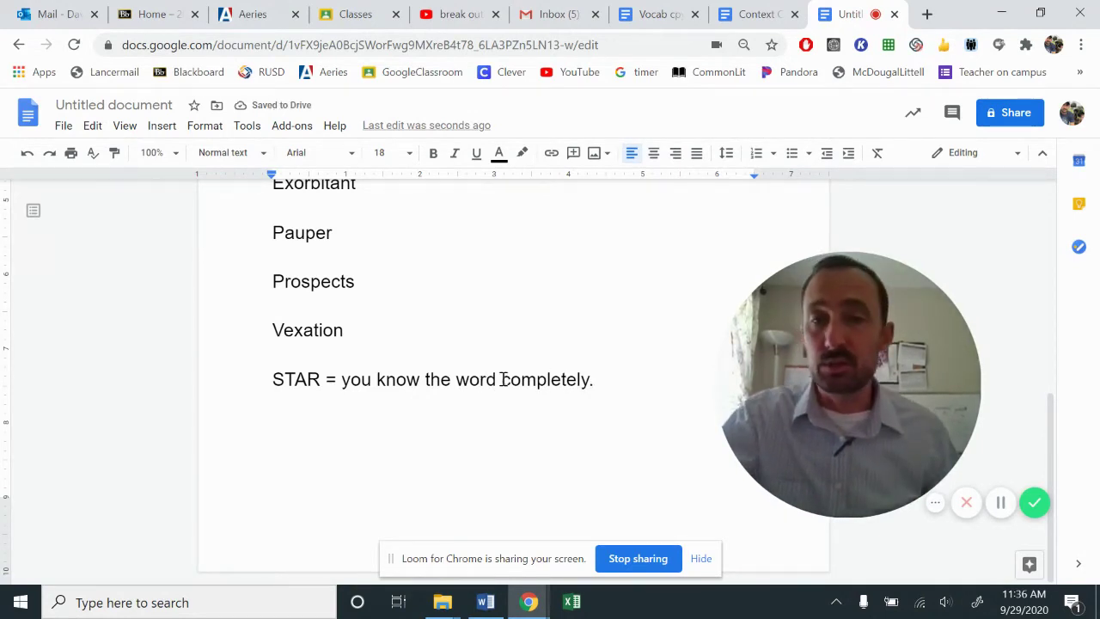
left_click(503, 379)
type("definitio")
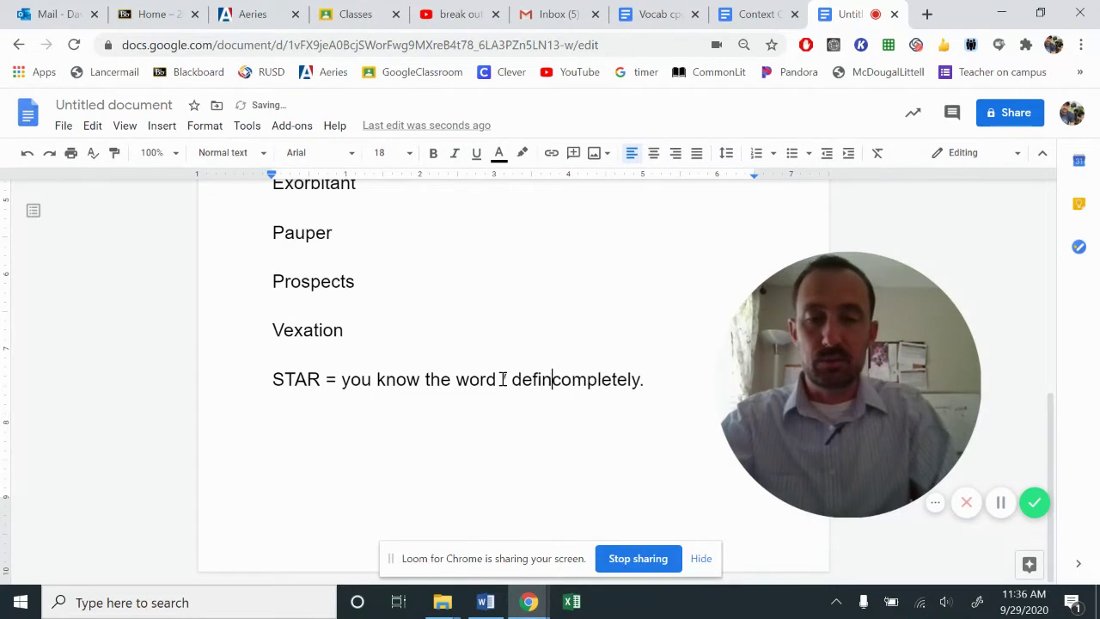
type("n")
left_click(503, 379)
type("/")
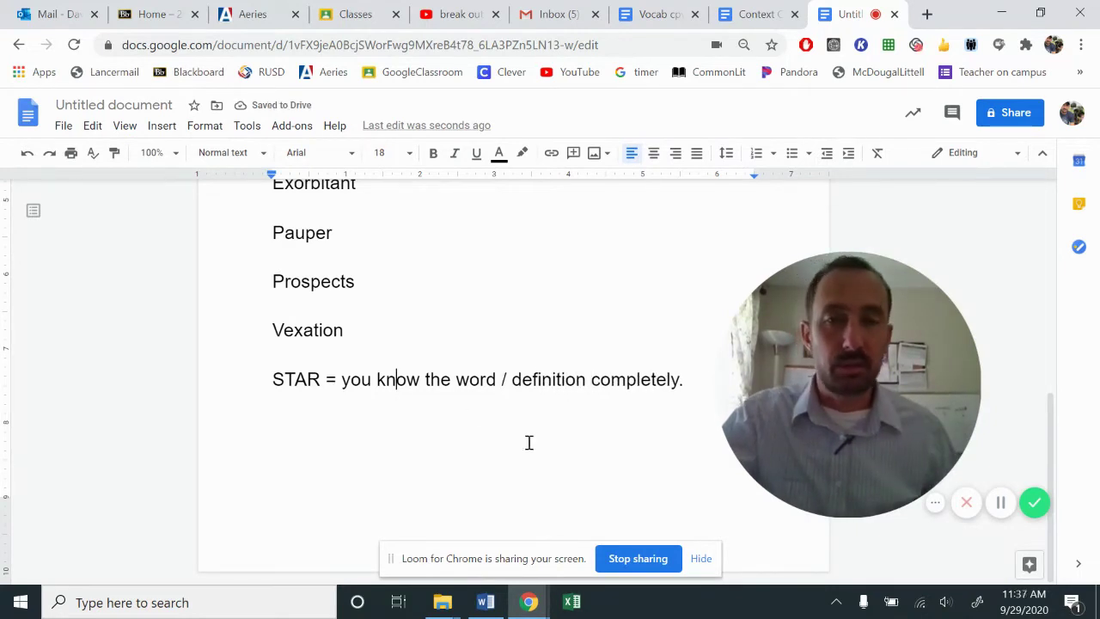
Start the next legend line with 'CHECK MARK ='
left_click(697, 381)
key("Return")
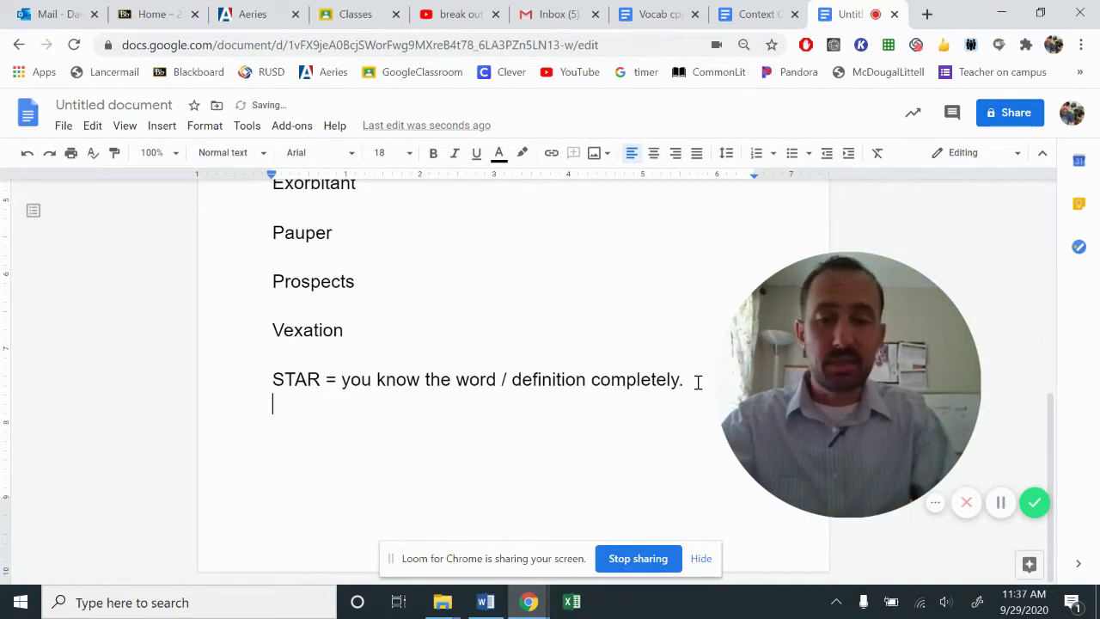
type("Chec")
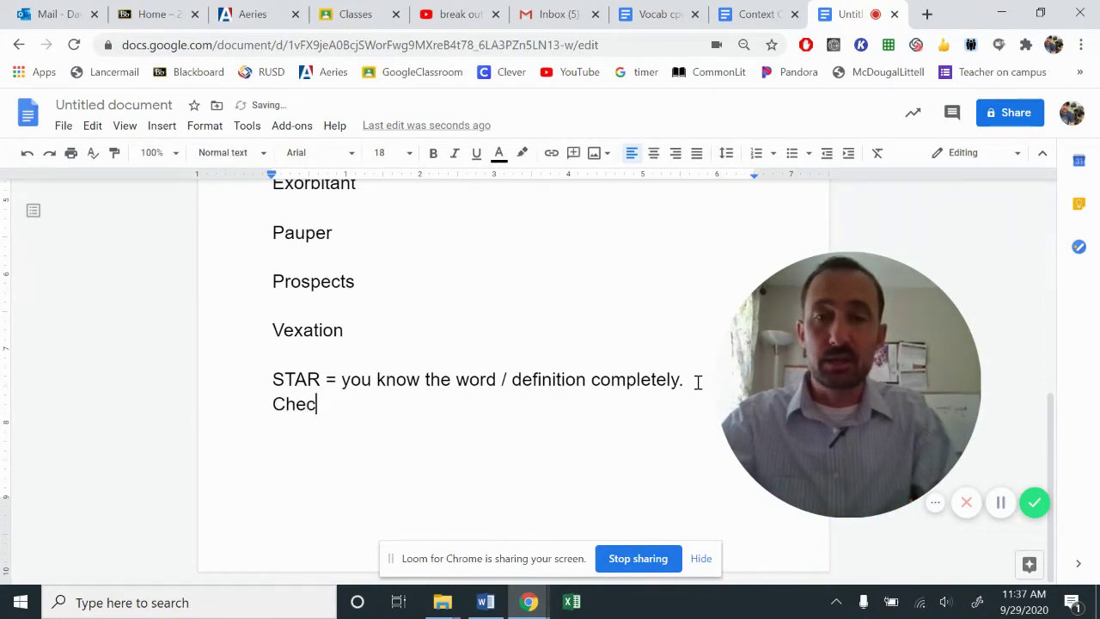
key("BackSpace")
key("BackSpace")
key("BackSpace")
type("H")
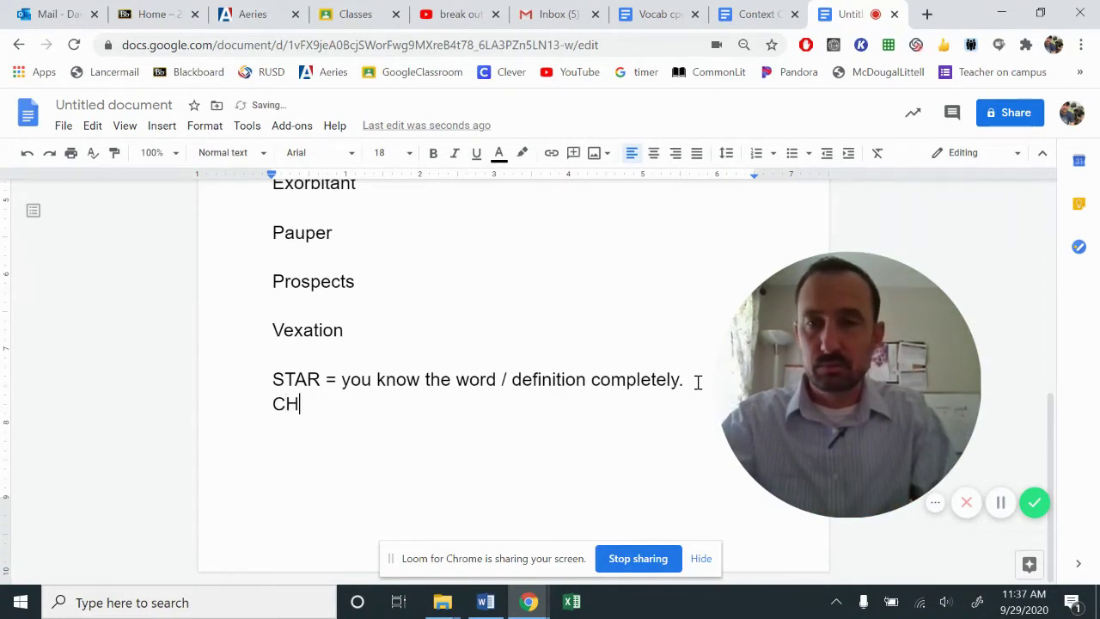
type("ECK MARK =")
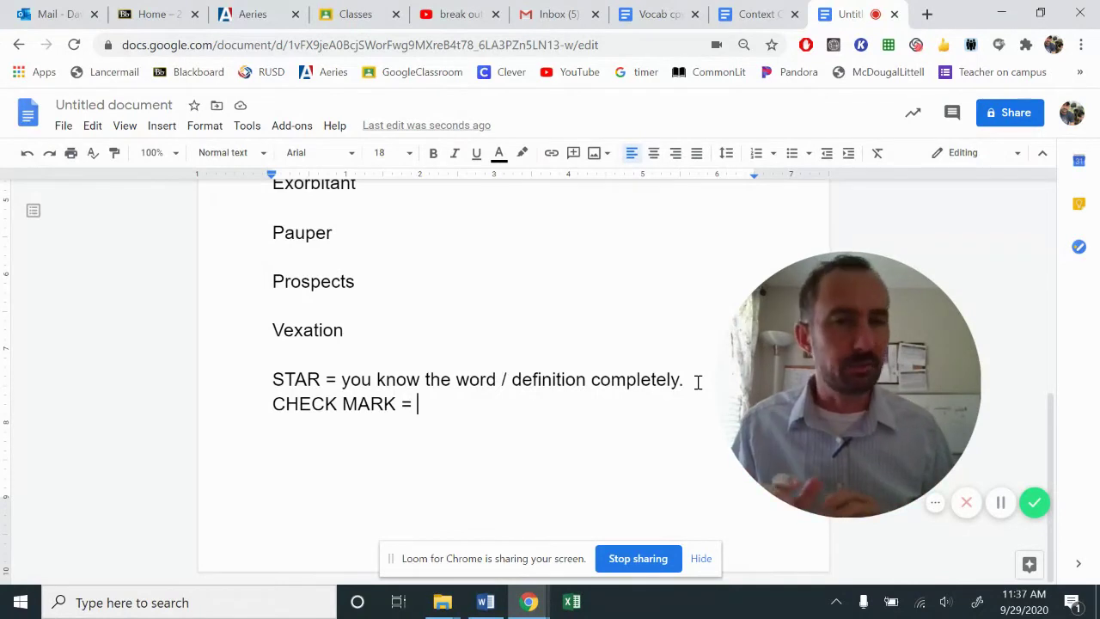
Point out Askew, then complete 'CHECK MARK = somewhat familiar, have a general idea of the definition.'
scroll(698, 381, "up", 4)
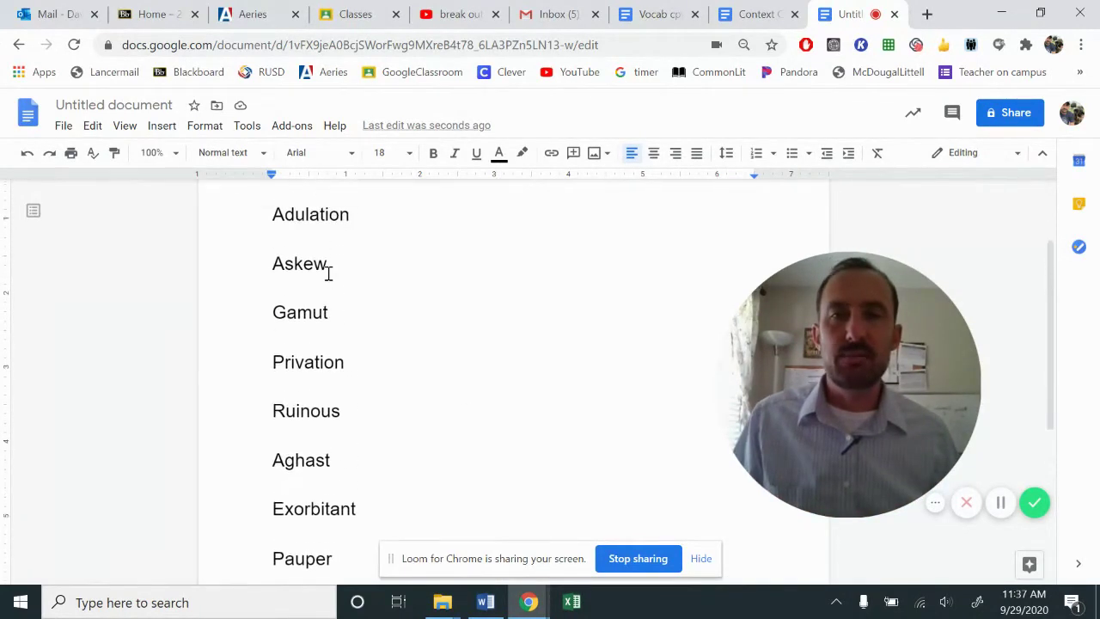
left_click_drag(273, 281, 337, 285)
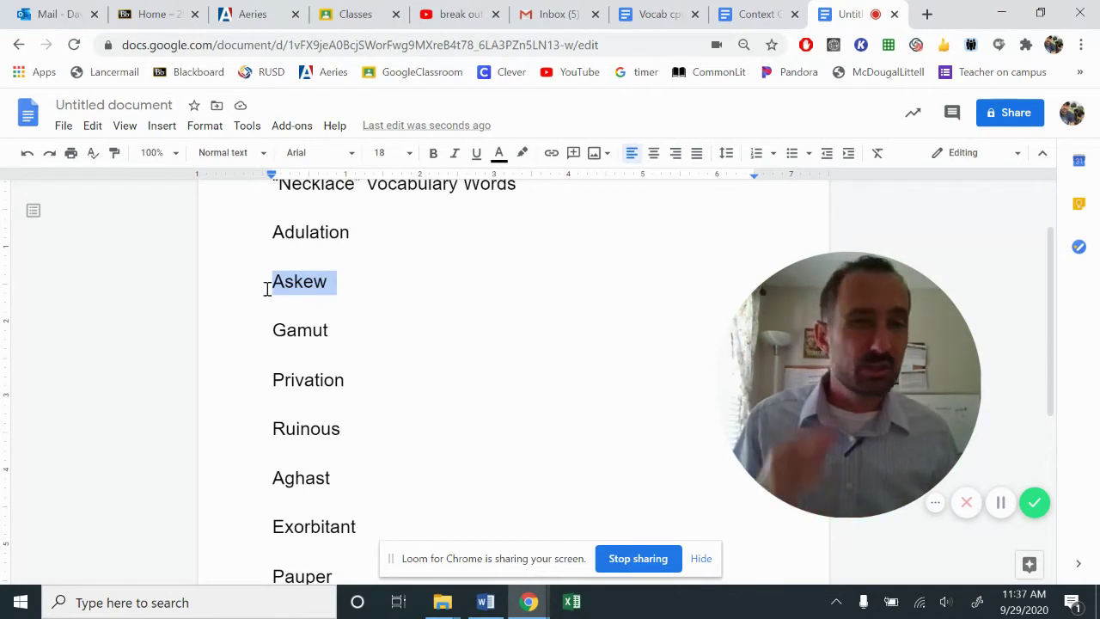
scroll(267, 284, "down", 3)
scroll(267, 289, "down", 1)
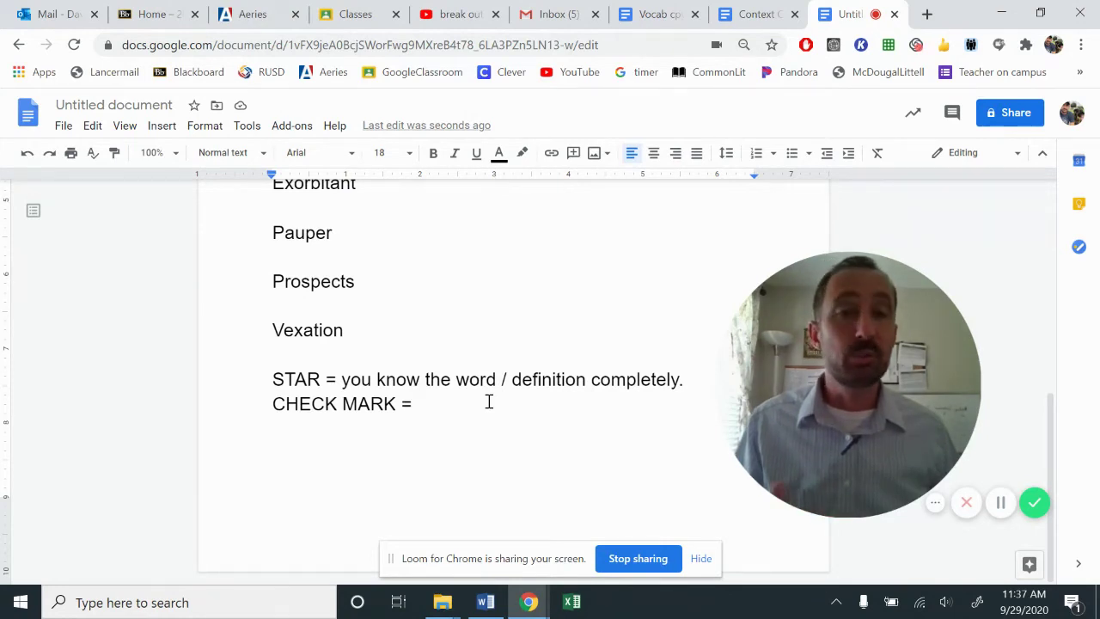
type("SOME")
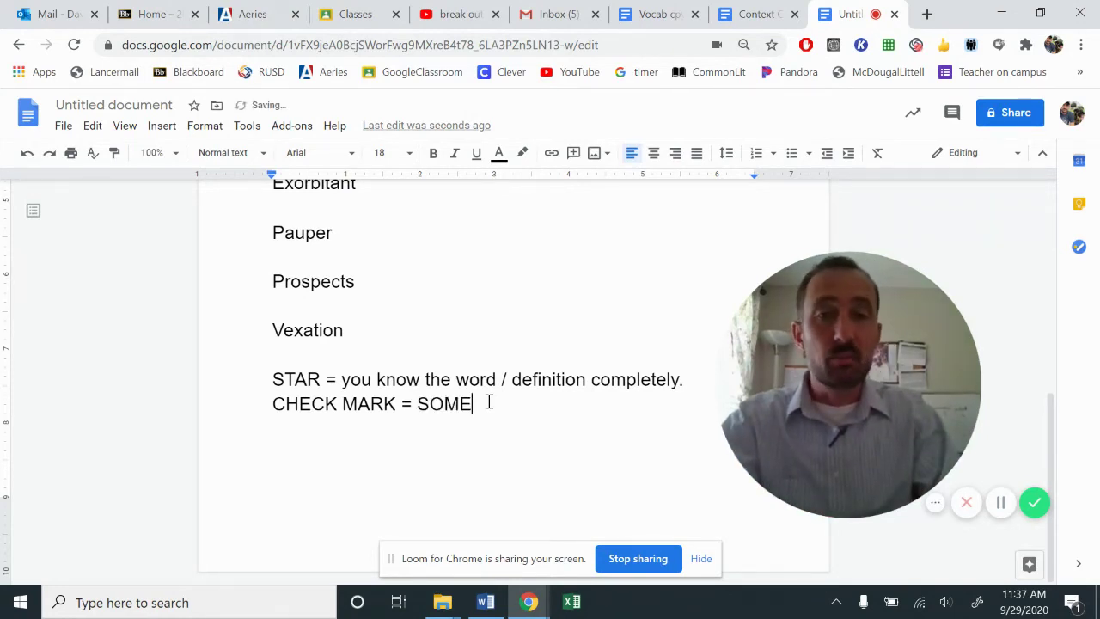
key("BackSpace")
key("BackSpace")
key("BackSpace")
key("BackSpace")
type("somewhat ")
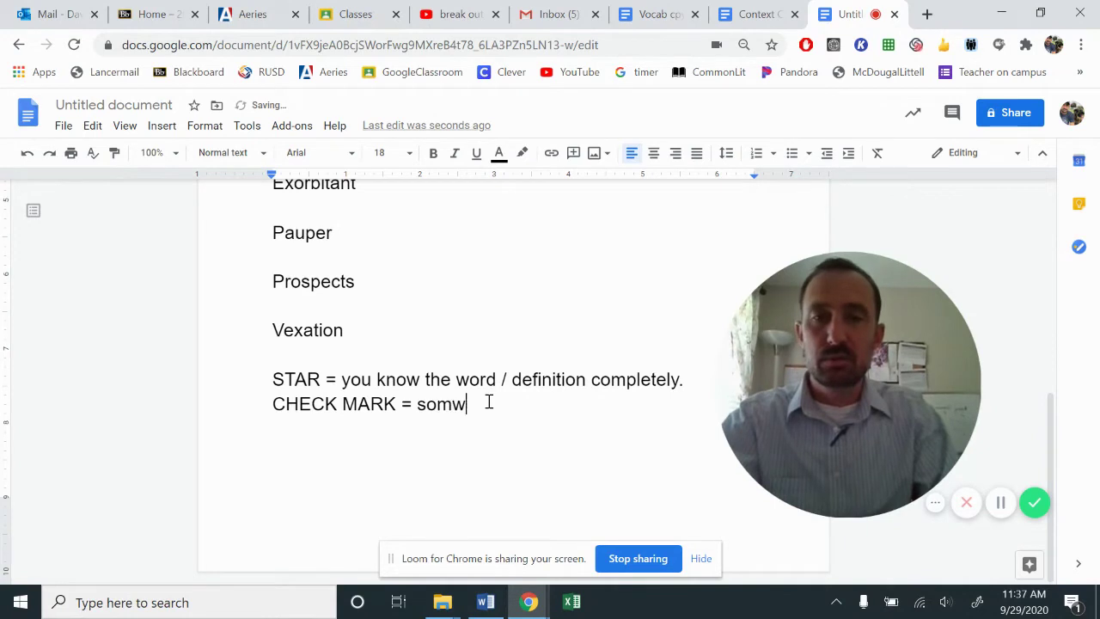
type("familiar")
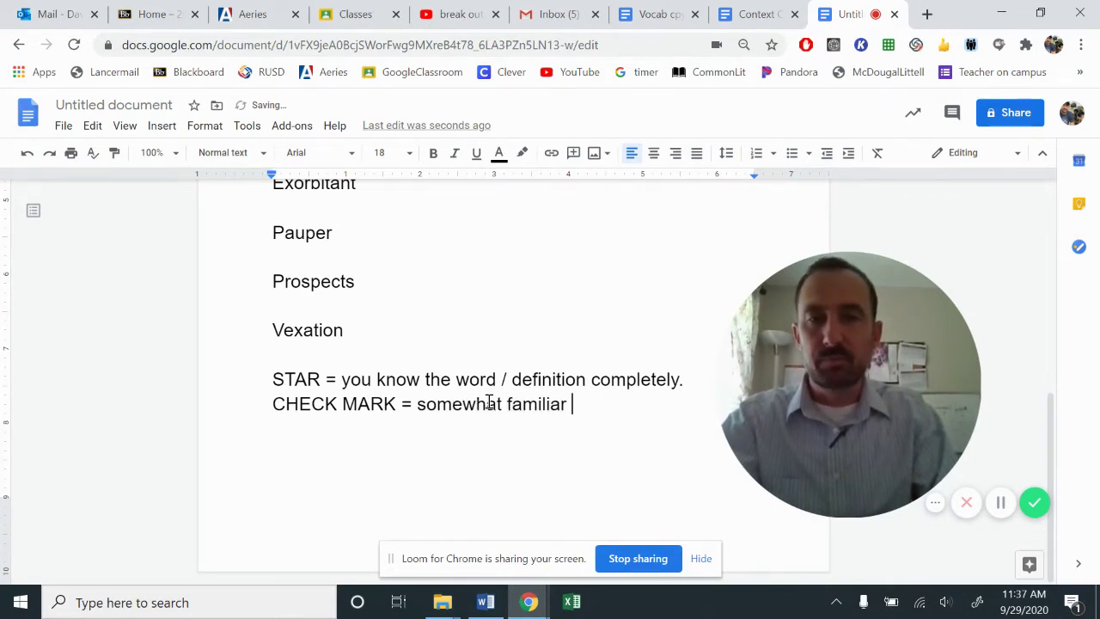
type(", have a ")
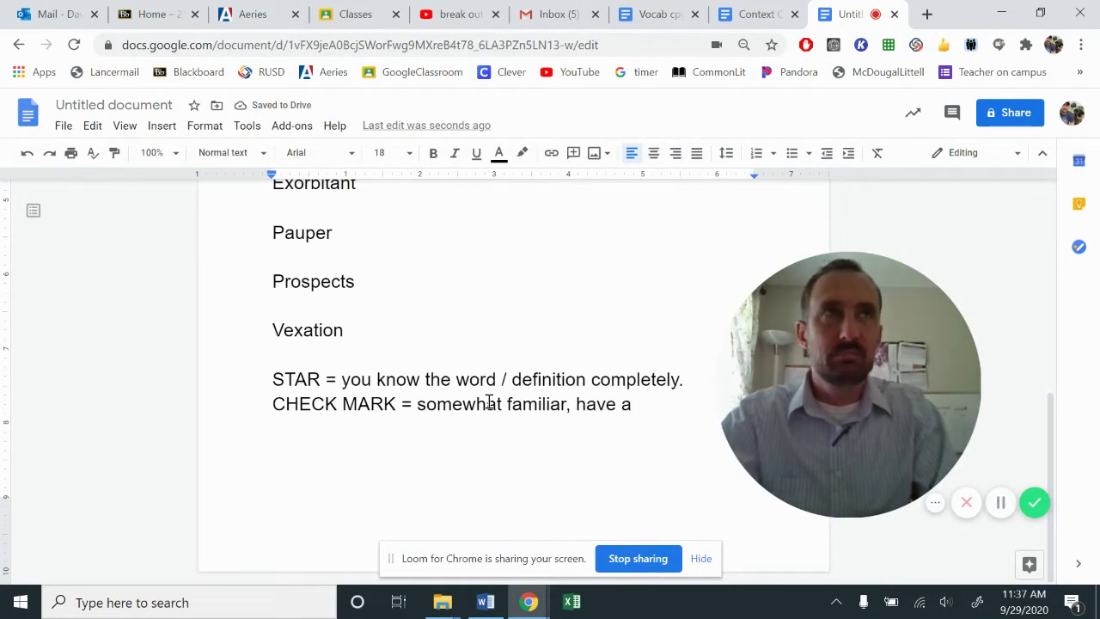
type("gern")
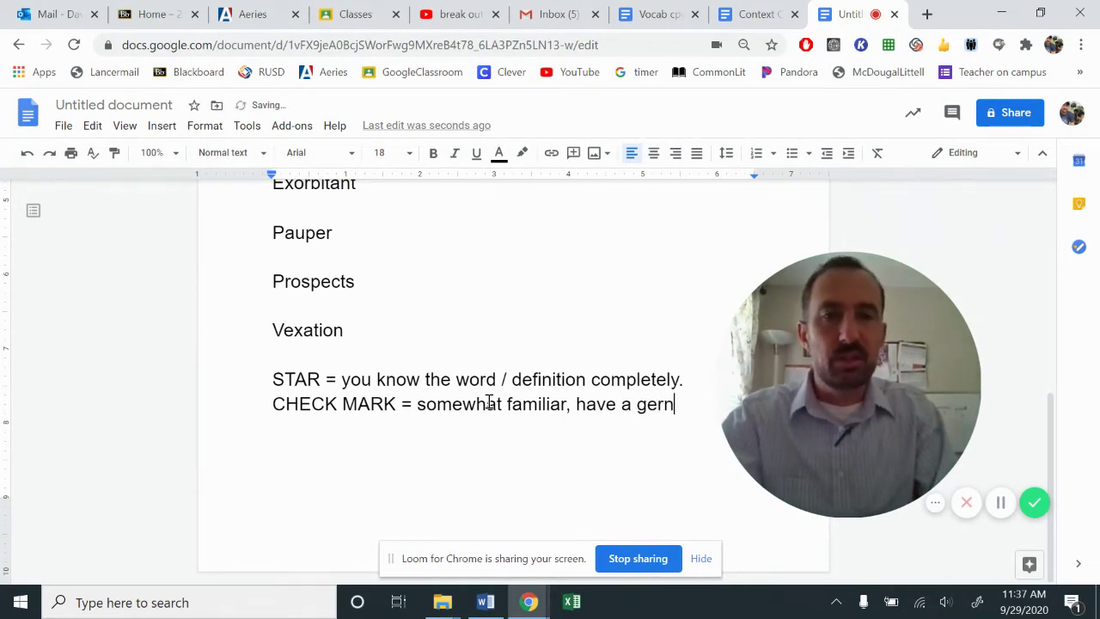
key("BackSpace")
key("BackSpace")
type("neral ")
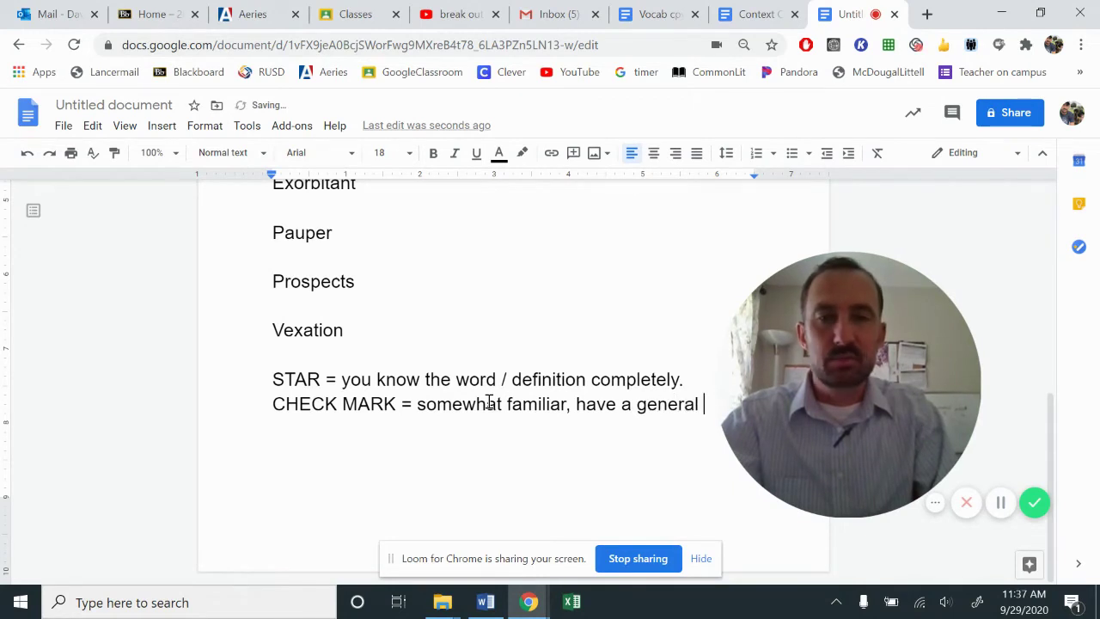
type("idea of the ")
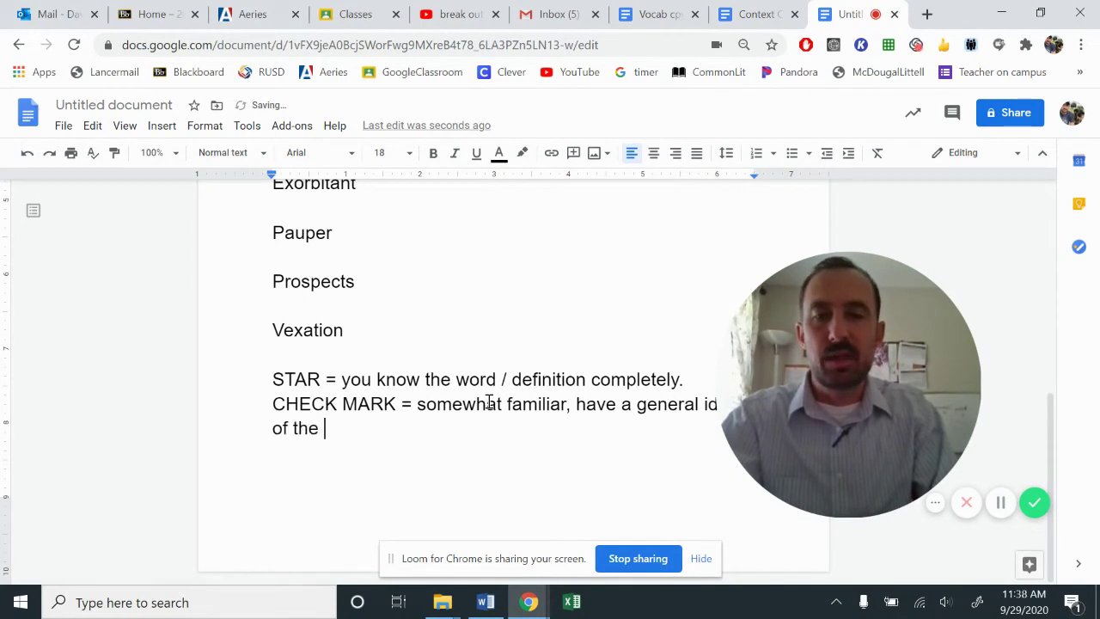
type("definition.")
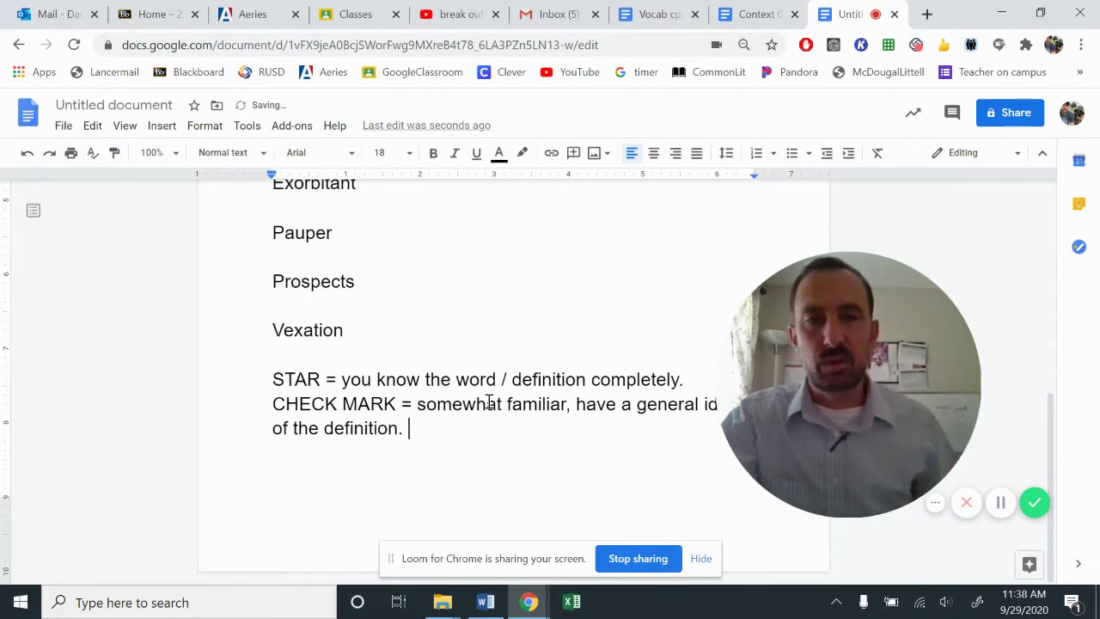
left_click_drag(899, 358, 868, 258)
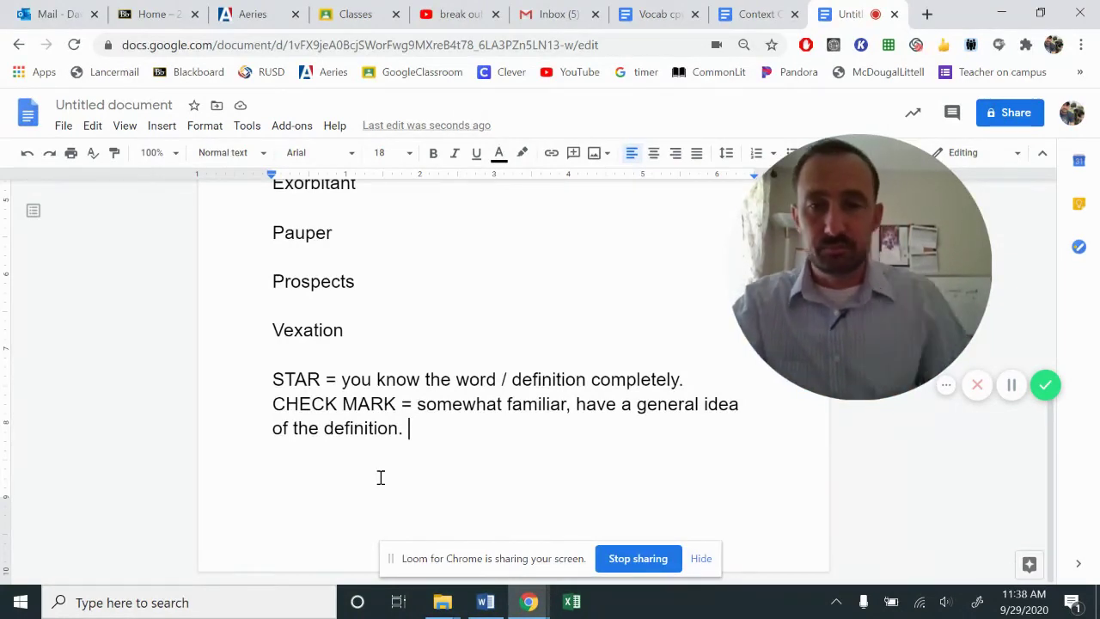
Add the legend line 'MINUS = no clue what the word is or means.'
key("Return")
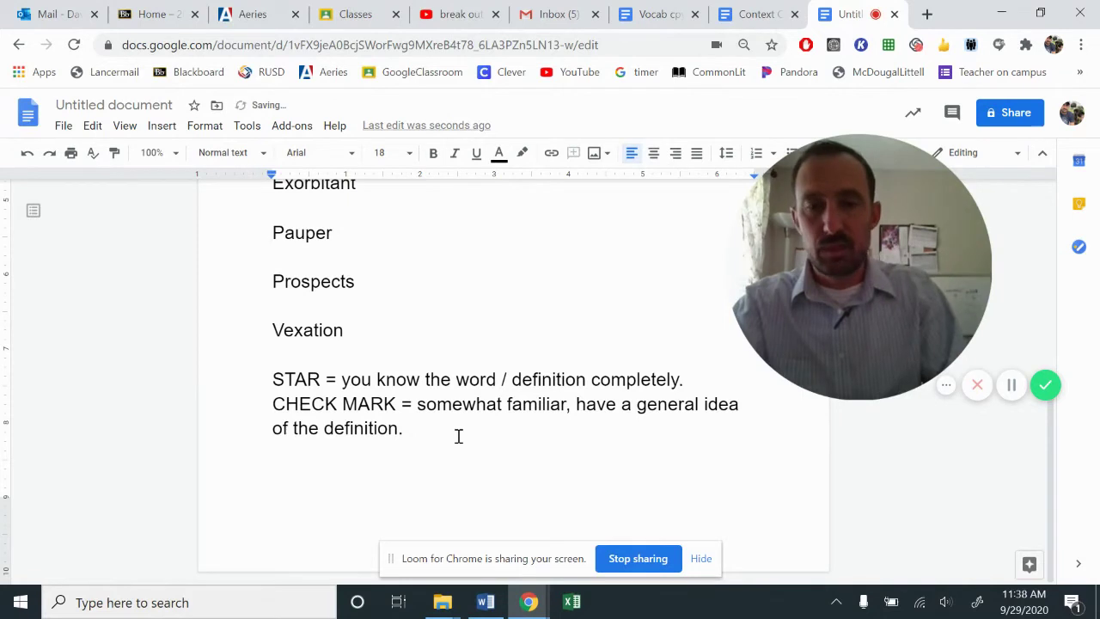
type("MINUS =")
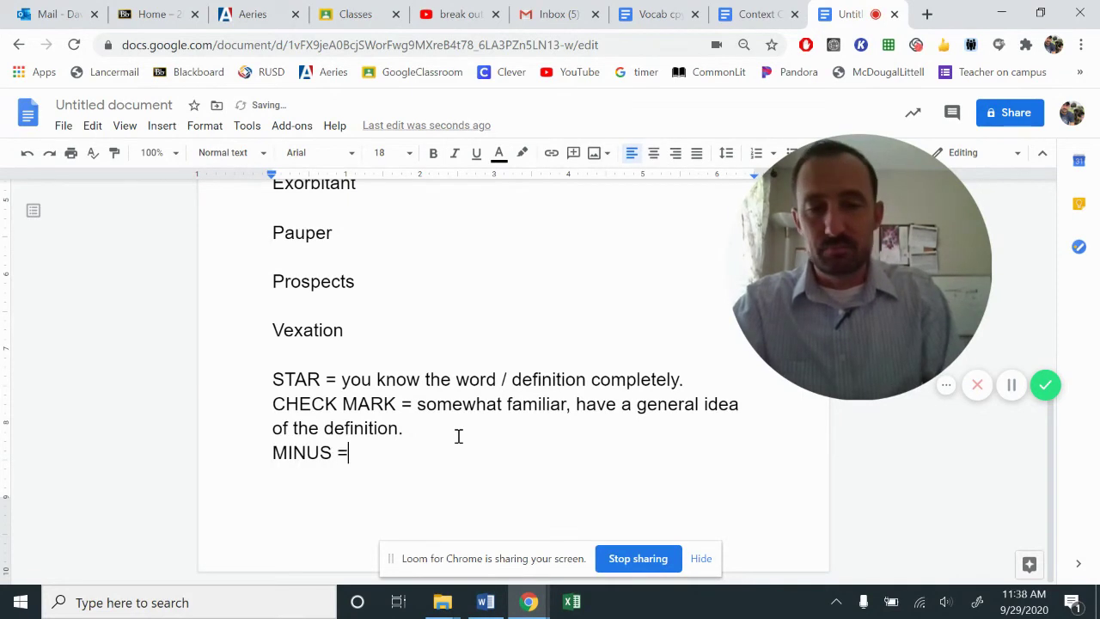
type(" No")
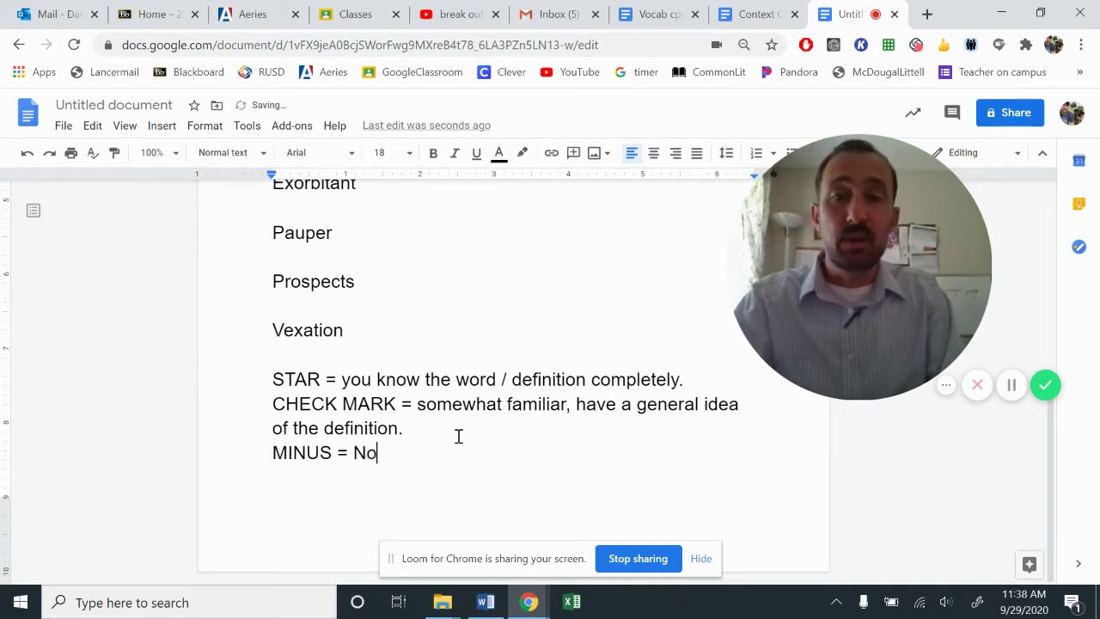
key("BackSpace")
key("BackSpace")
type("no clu")
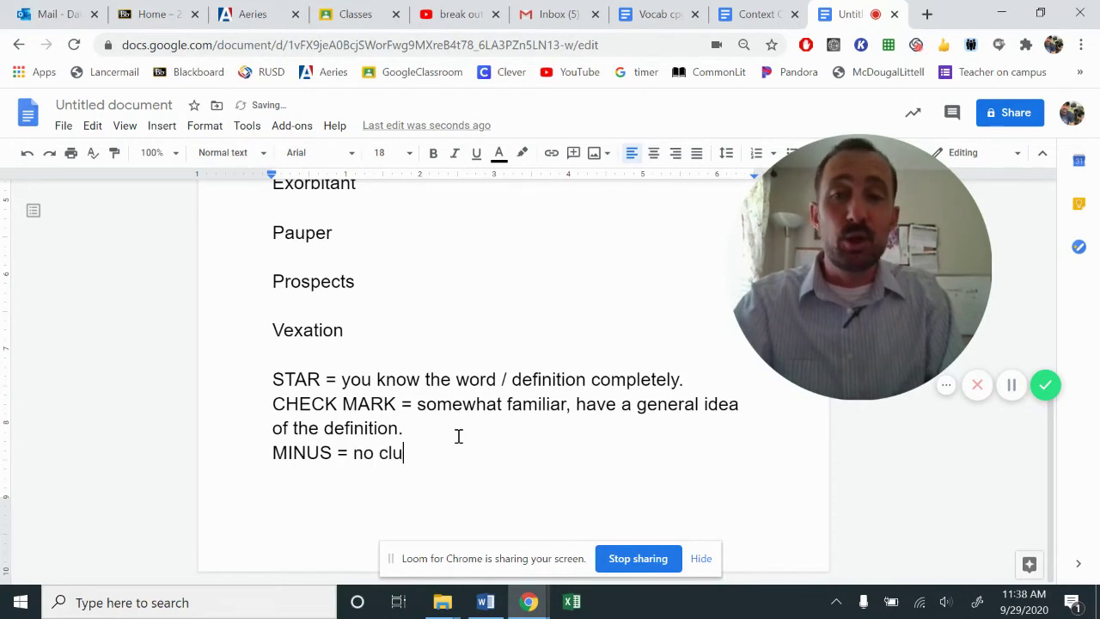
type("e what the word ")
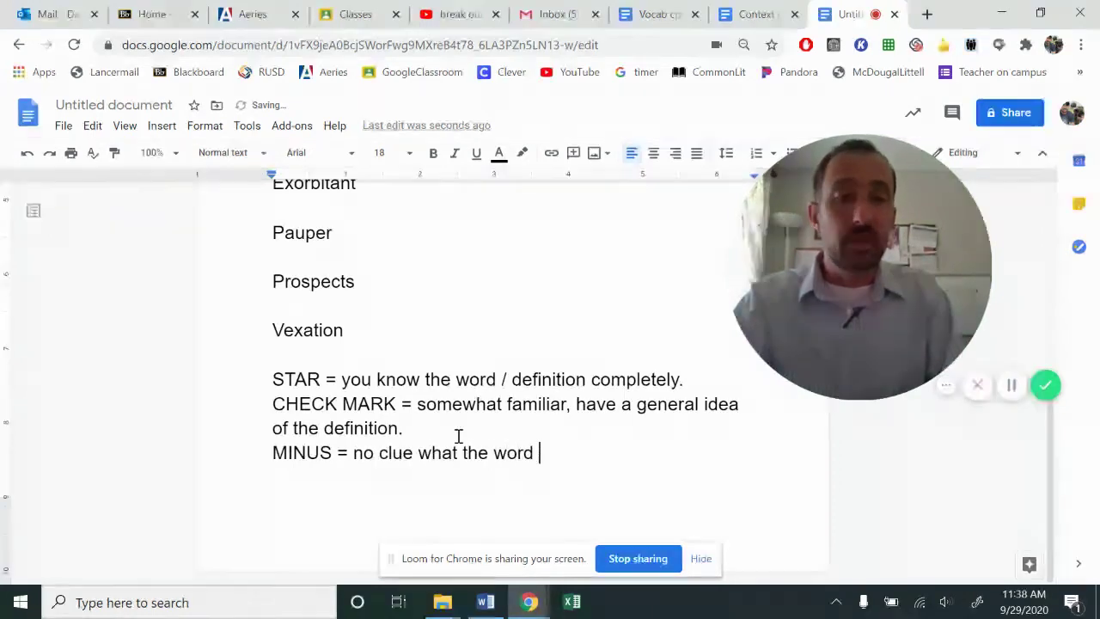
type("is or means.")
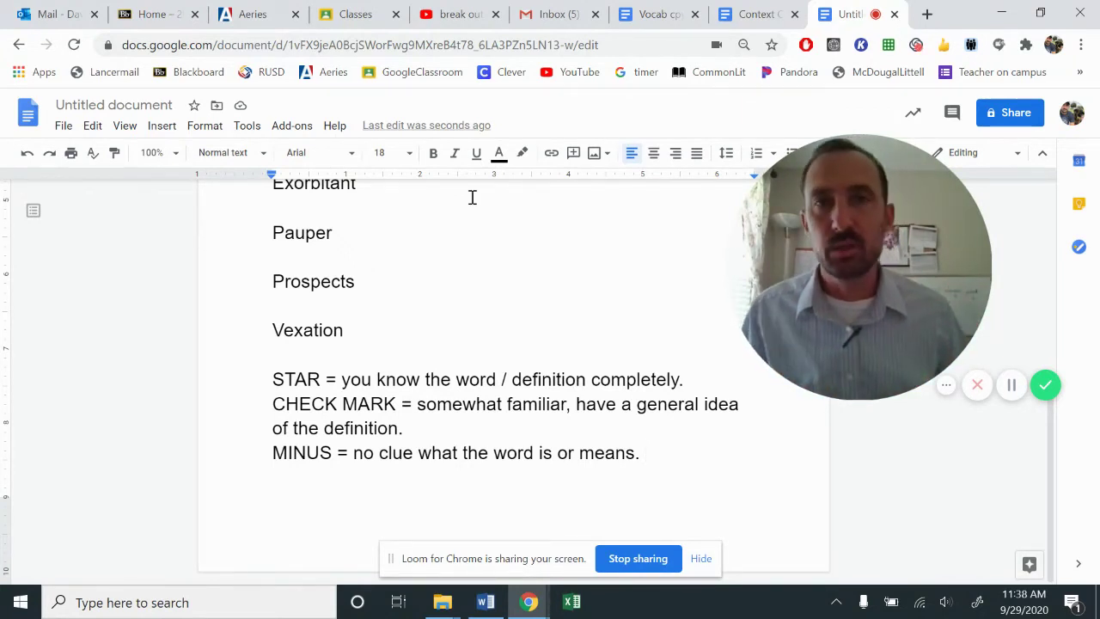
left_click(653, 13)
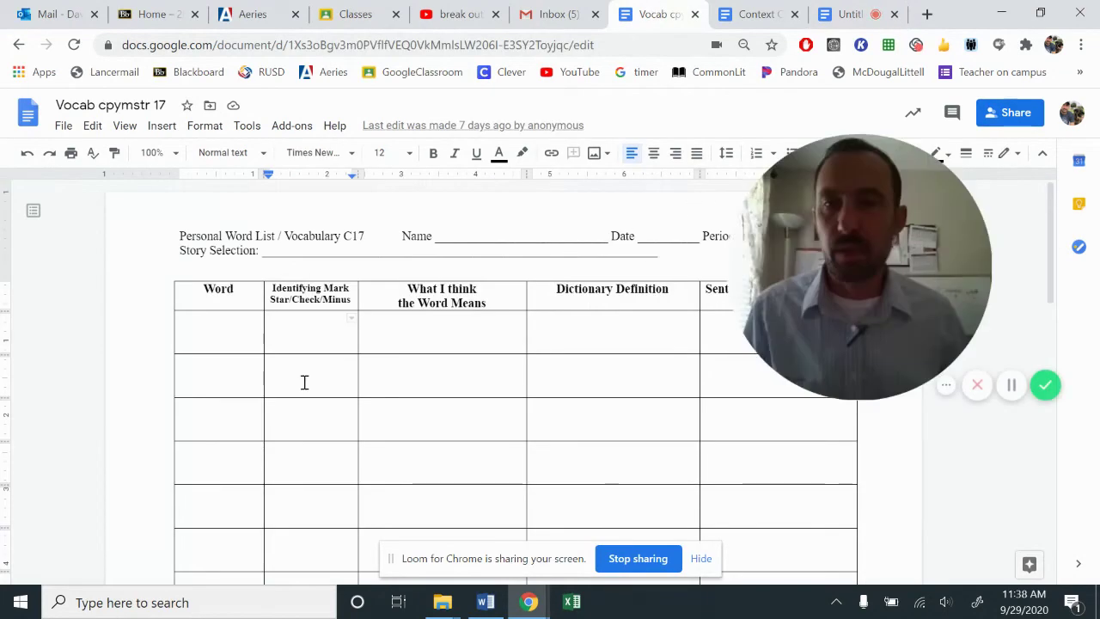
scroll(361, 326, "down", 1)
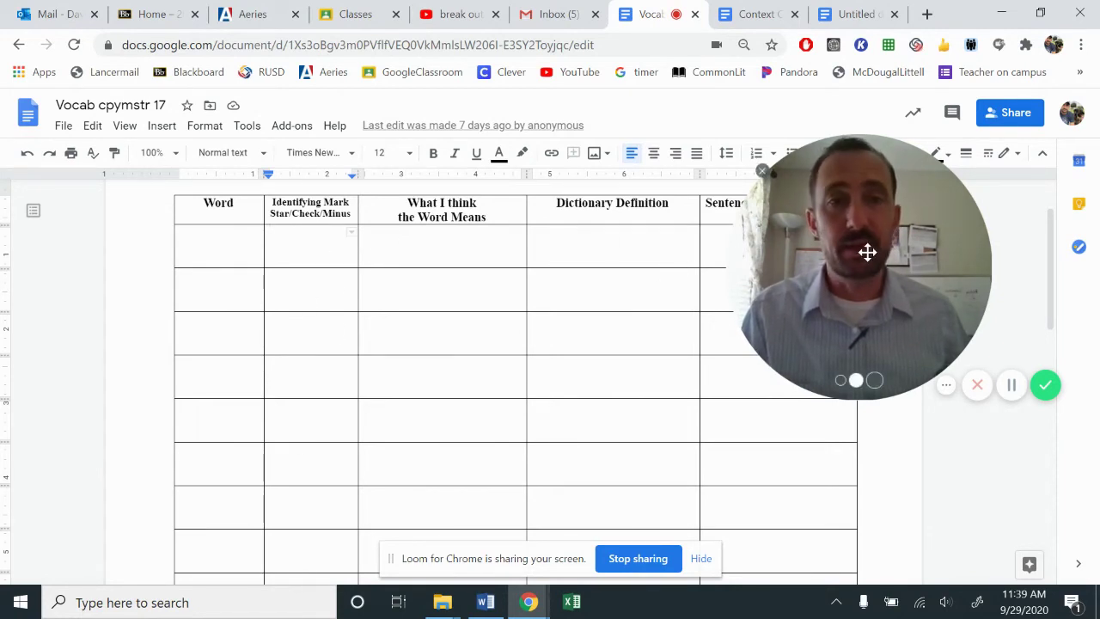
left_click_drag(867, 262, 169, 422)
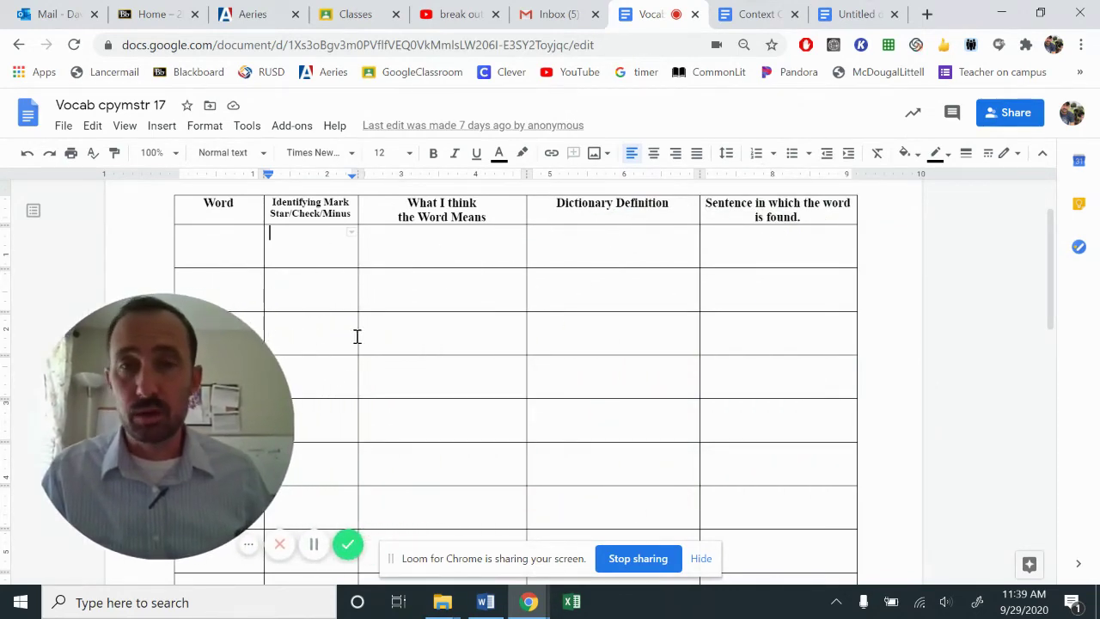
In the Untitled document's legend, highlight the word STAR in yellow
left_click(891, 12)
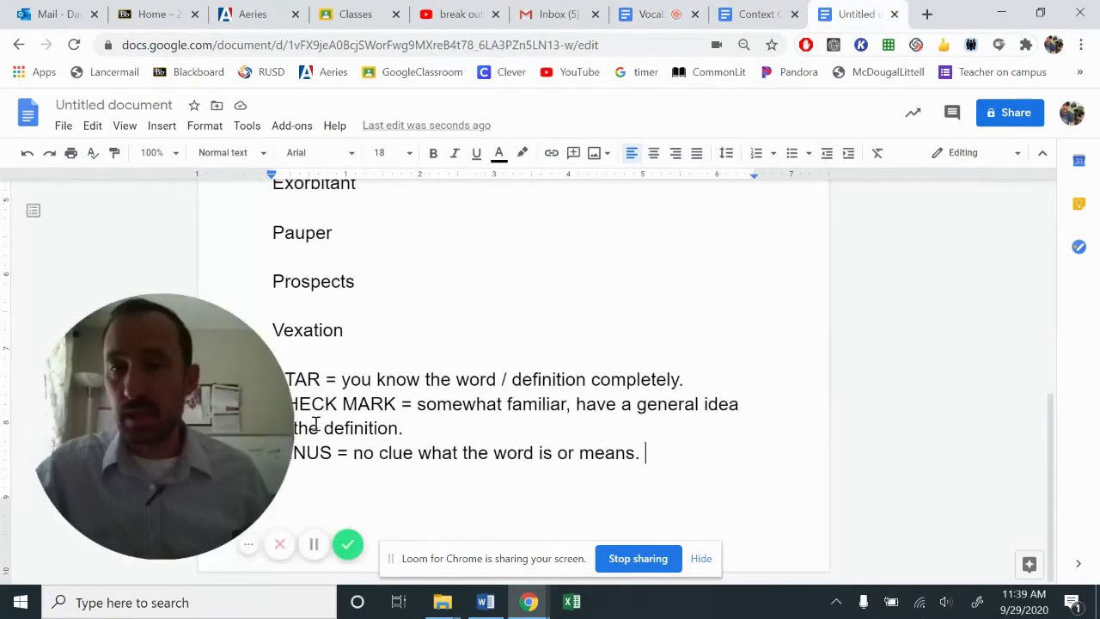
left_click_drag(236, 413, 926, 312)
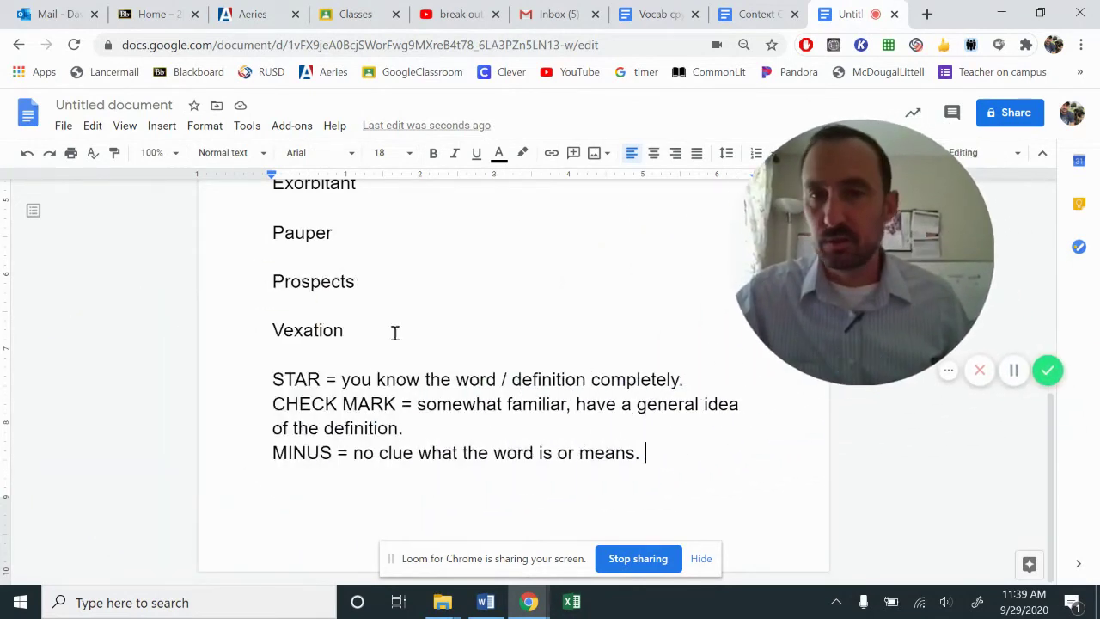
double_click(294, 379)
mouse_move(272, 404)
left_mouse_down()
mouse_move(391, 405)
mouse_move(273, 404)
left_mouse_up()
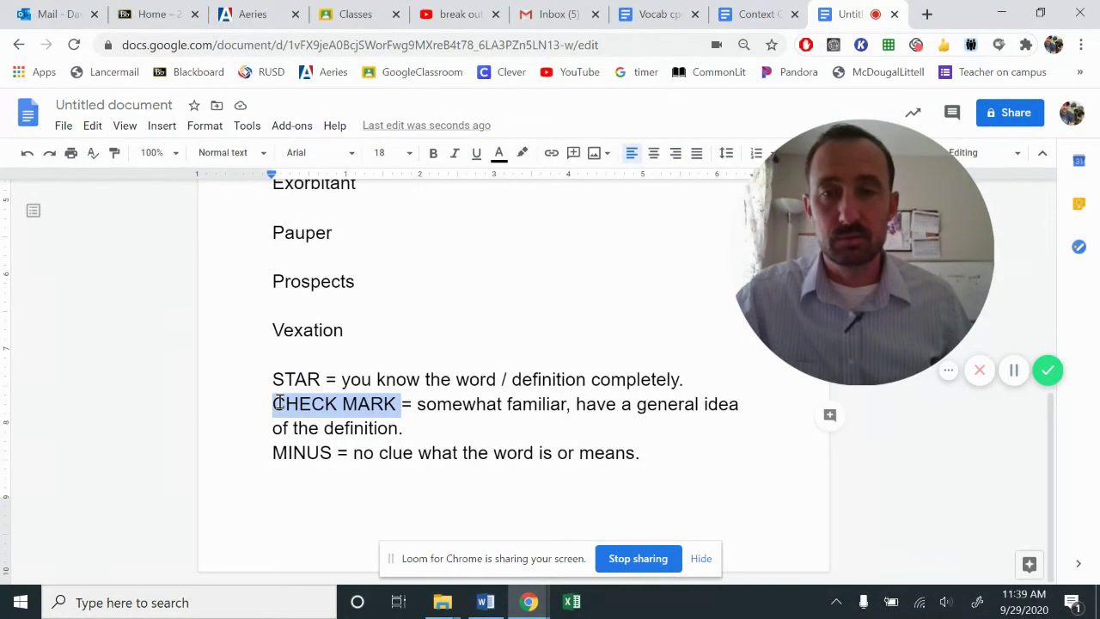
left_click(294, 379)
double_click(295, 379)
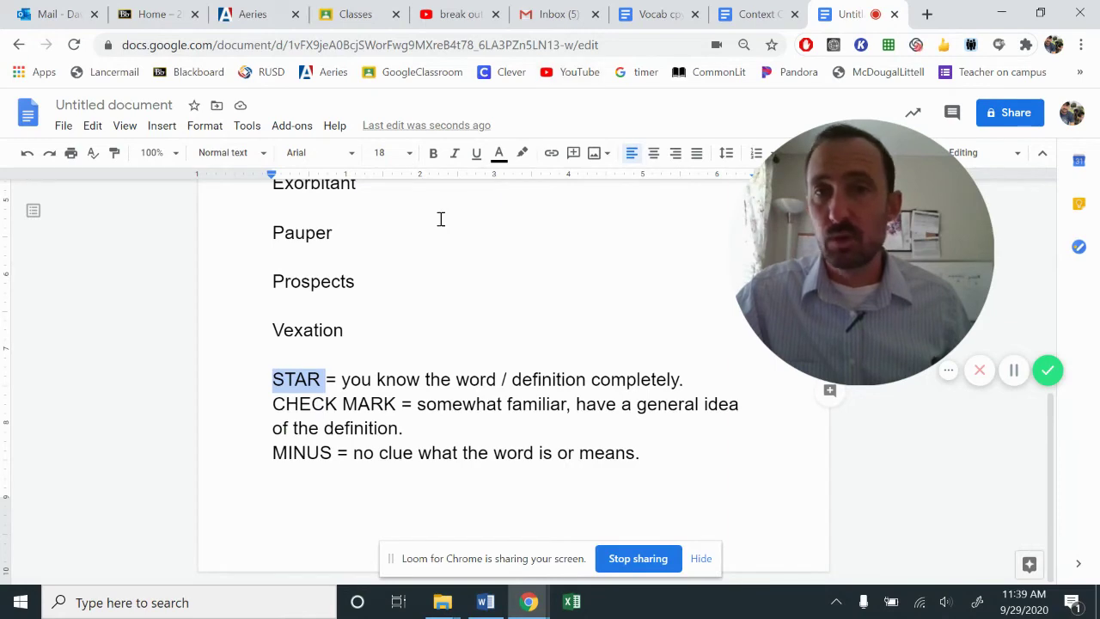
left_click(522, 153)
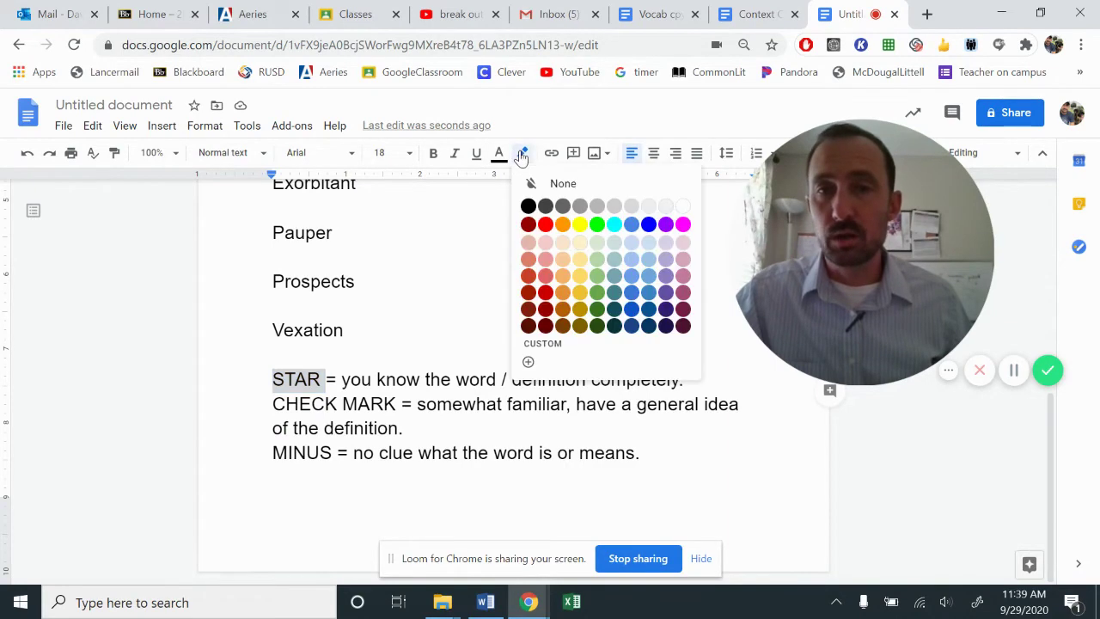
left_click(579, 224)
Highlight CHECK MARK in yellow, then return to the Vocab cpymstr 17 table
left_click_drag(273, 404, 406, 404)
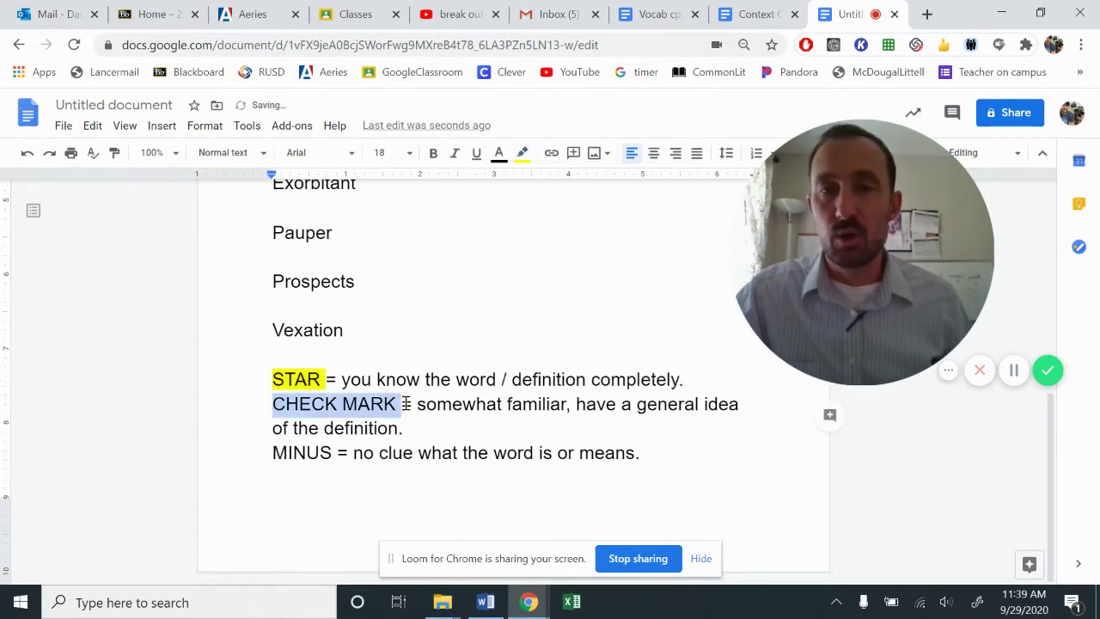
left_click(522, 152)
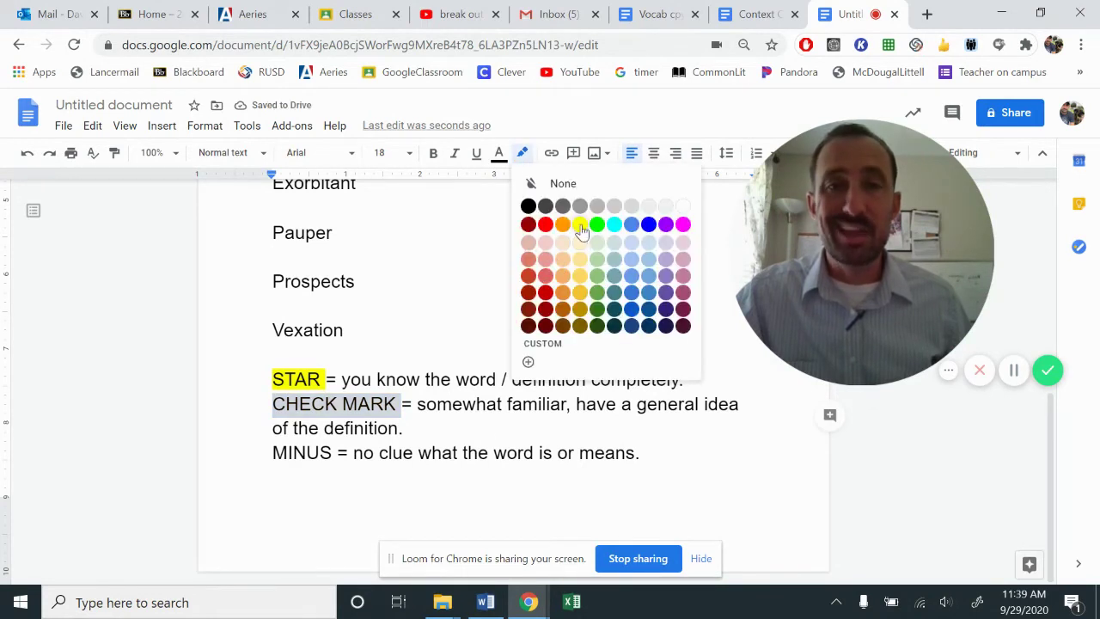
left_click(580, 225)
left_click(460, 439)
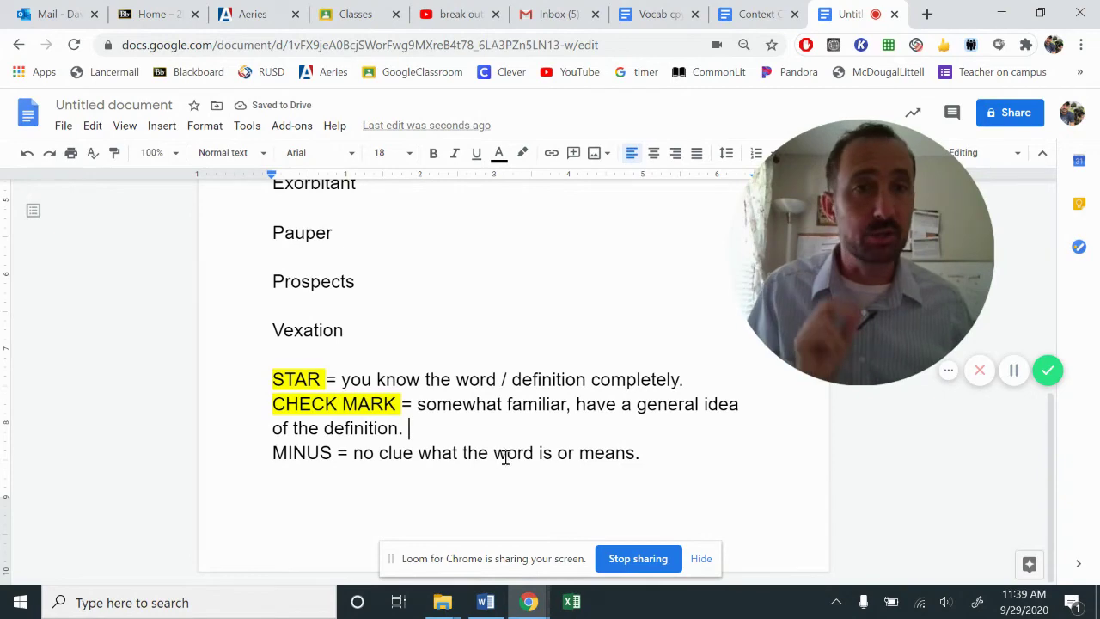
left_click(662, 13)
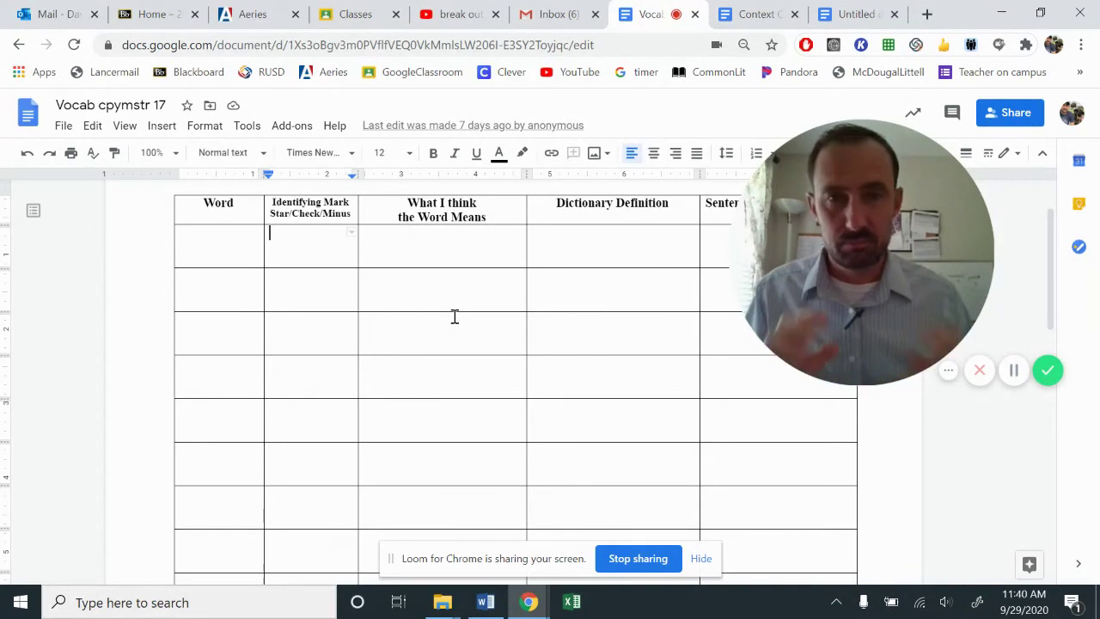
left_click(406, 372)
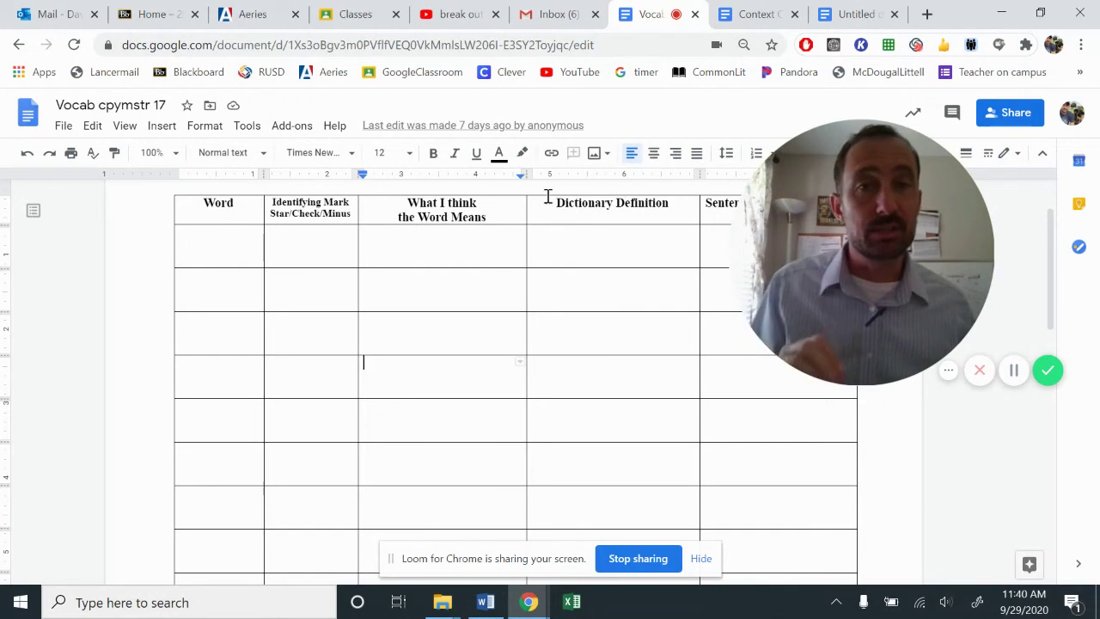
mouse_move(886, 249)
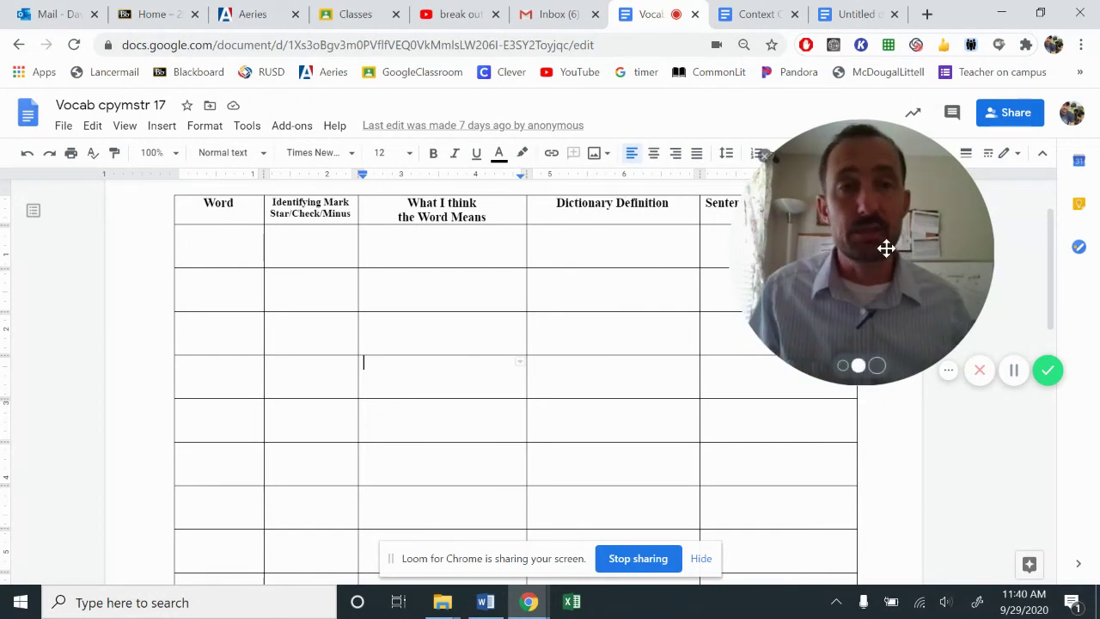
left_click_drag(886, 248, 222, 355)
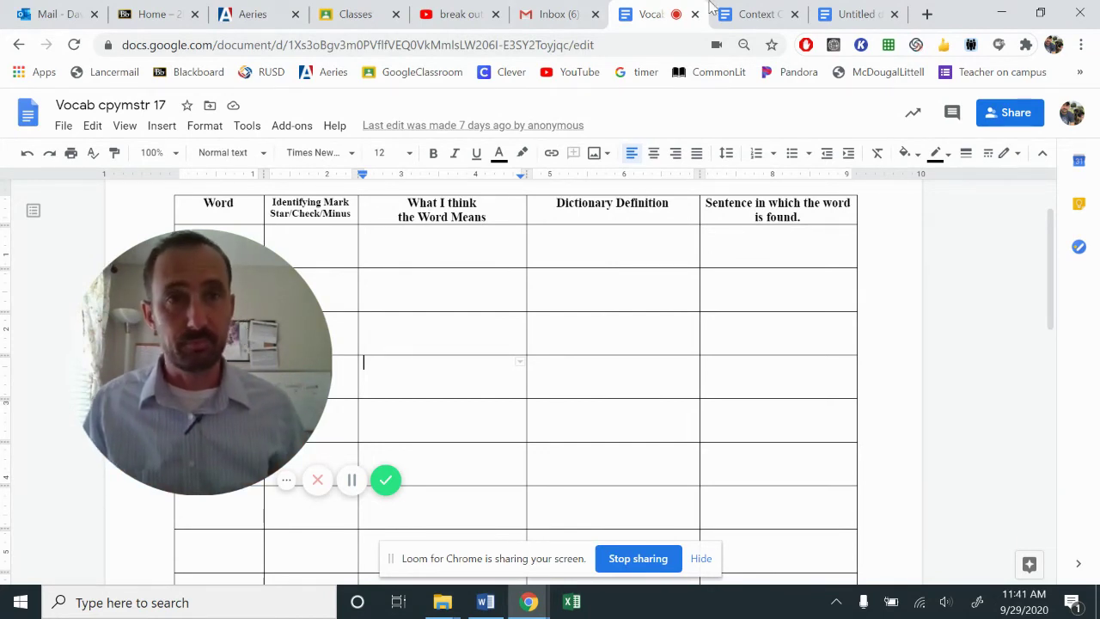
left_click(746, 14)
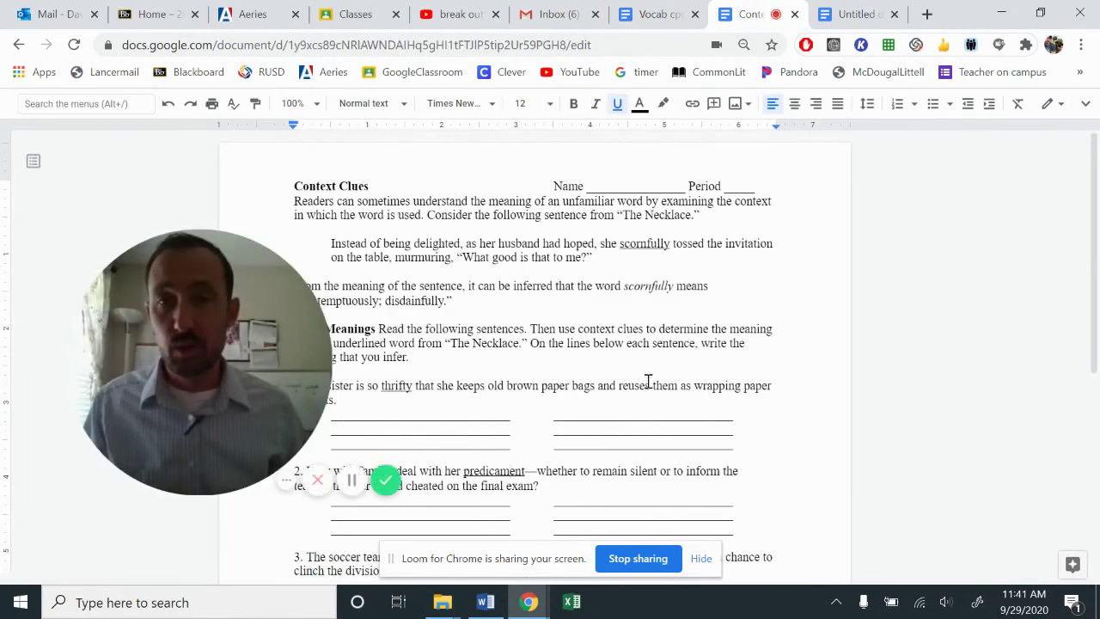
scroll(654, 377, "down", 3)
scroll(649, 381, "down", 1)
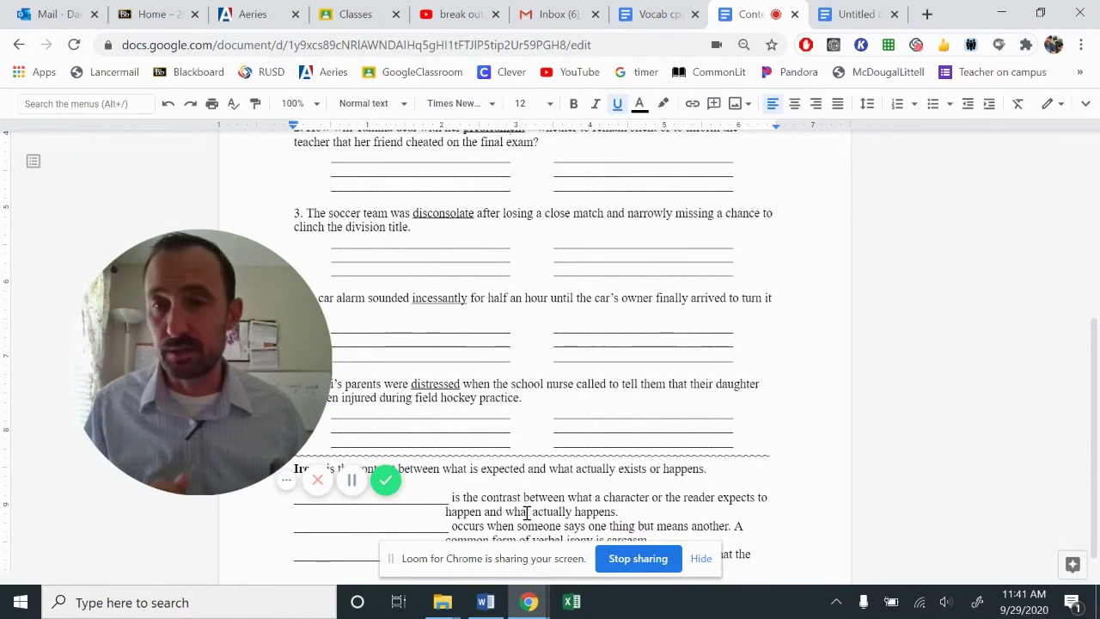
scroll(627, 412, "up", 1)
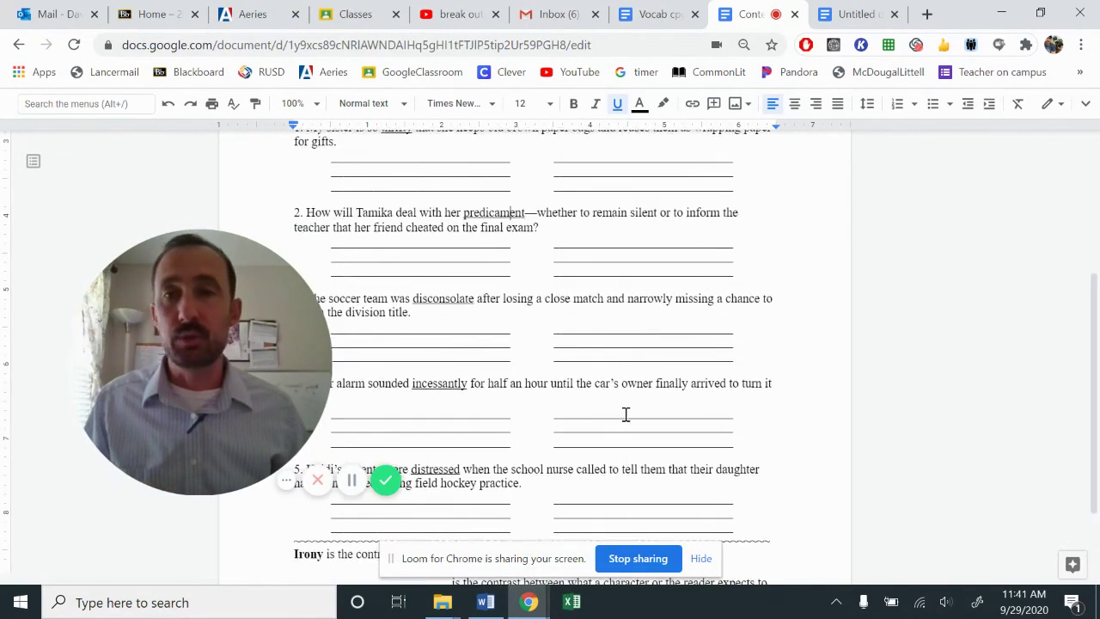
scroll(535, 318, "up", 1)
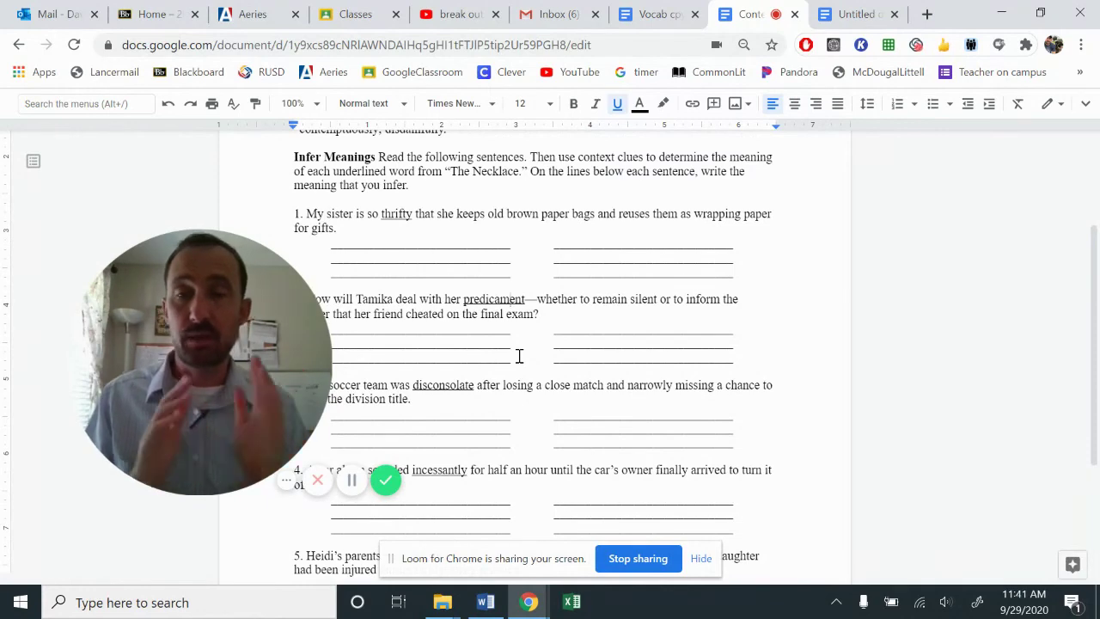
left_click(644, 14)
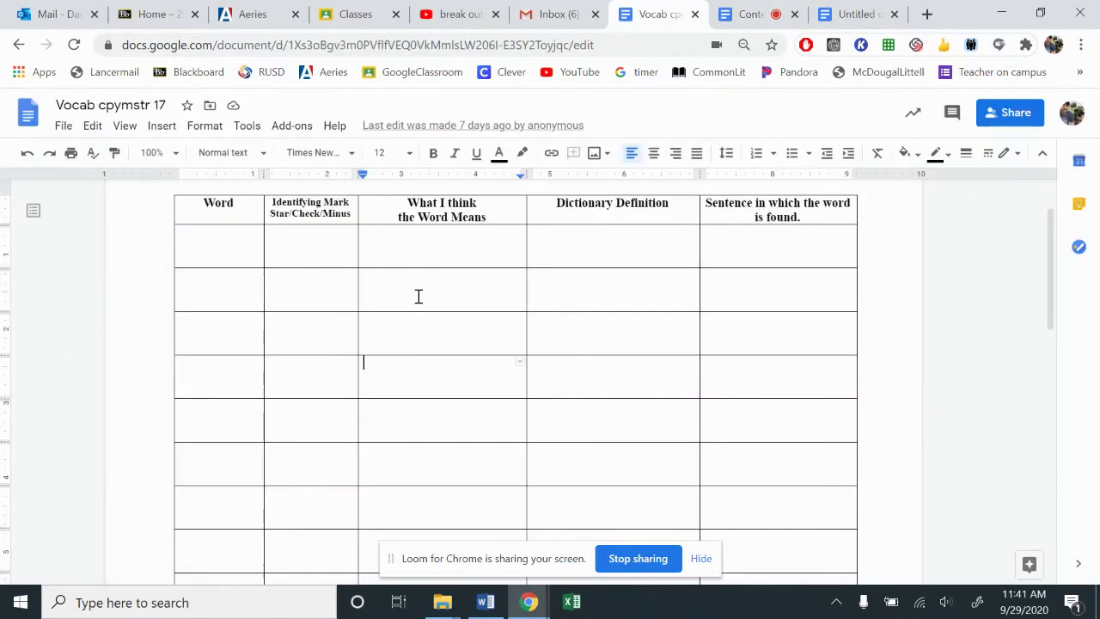
left_click_drag(366, 405, 892, 430)
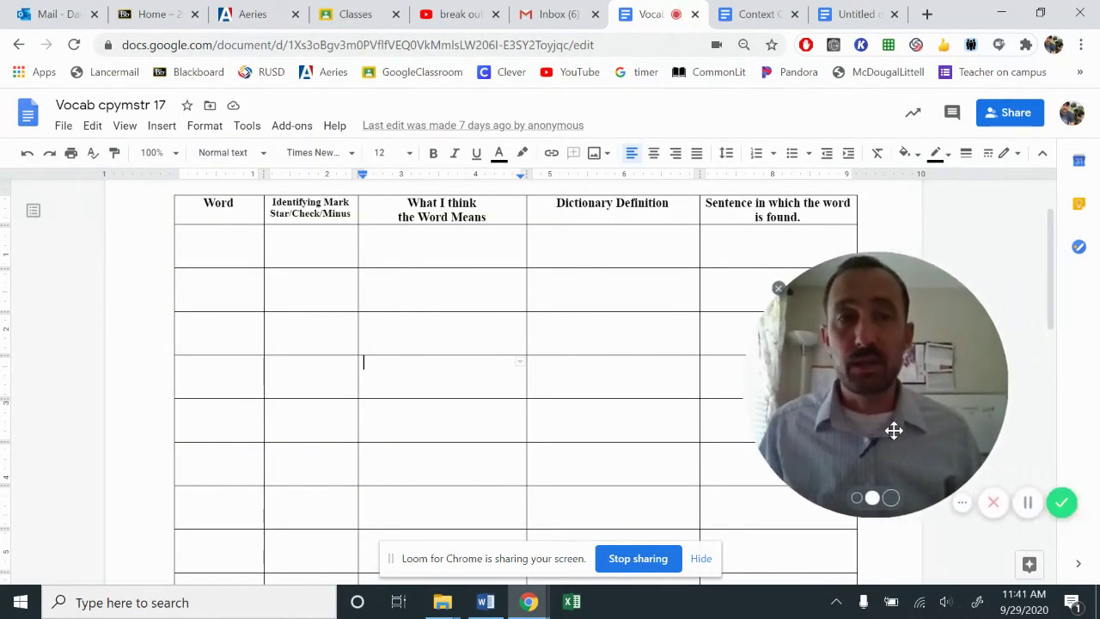
scroll(556, 350, "up", 2)
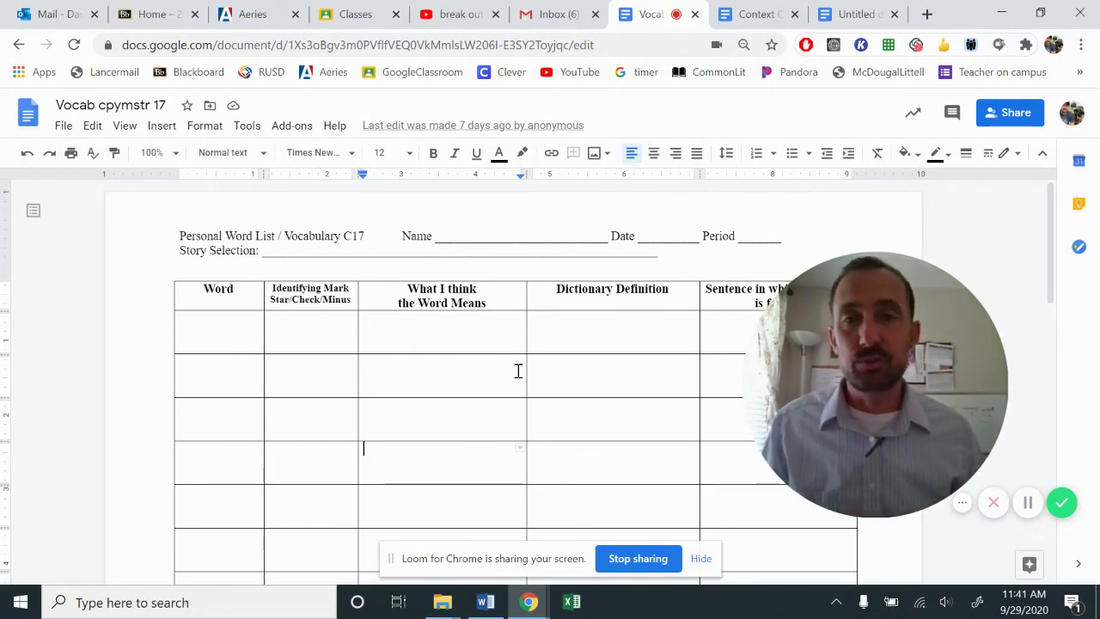
scroll(514, 368, "down", 3)
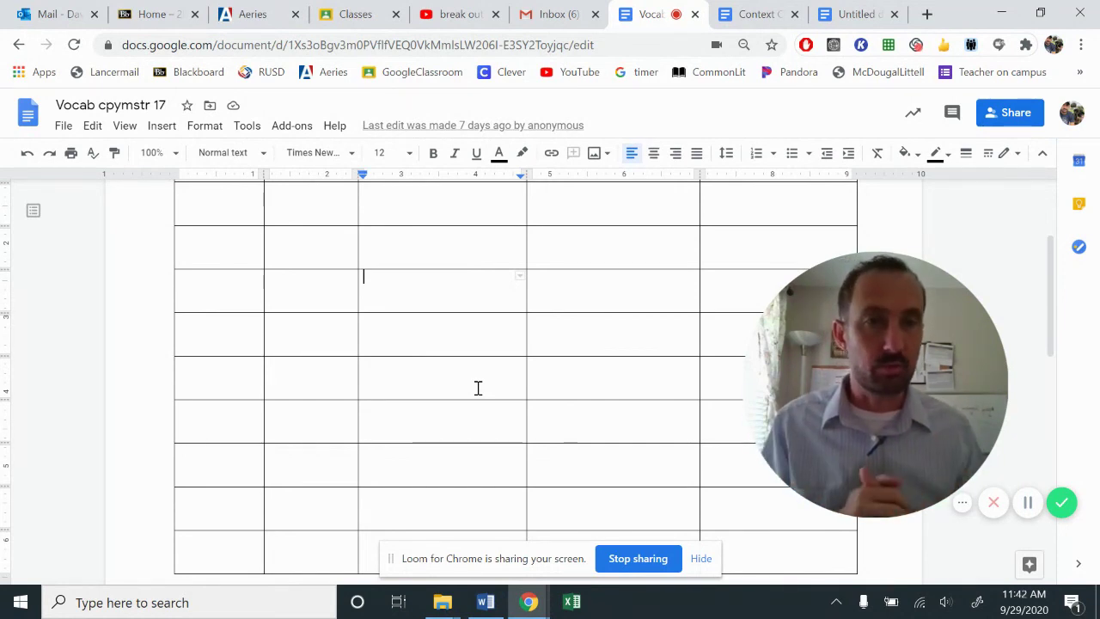
scroll(341, 369, "up", 2)
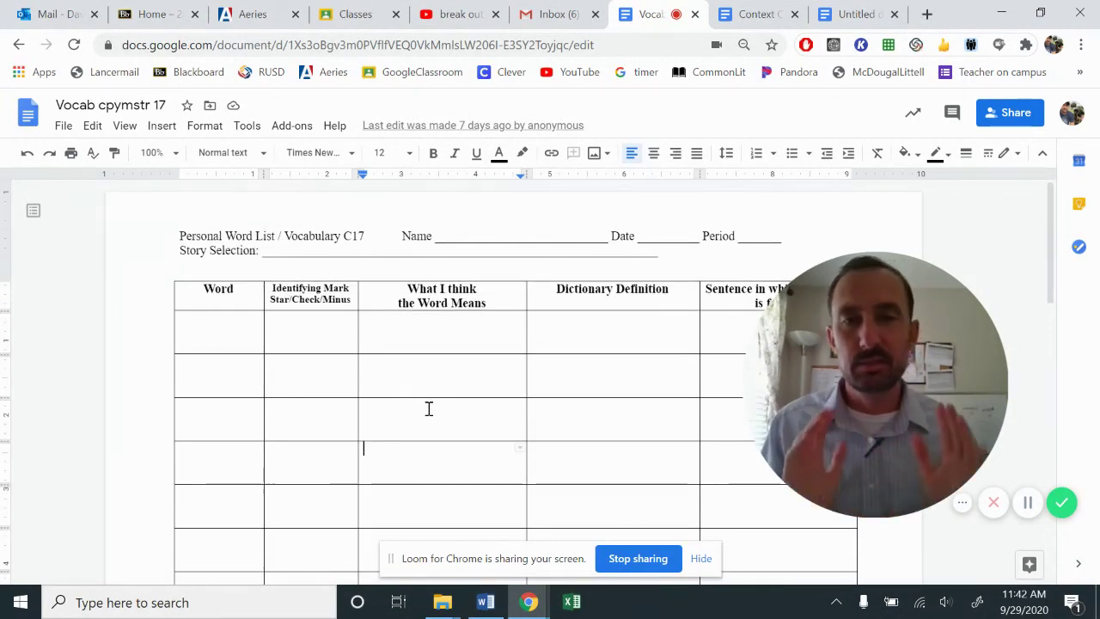
mouse_move(995, 443)
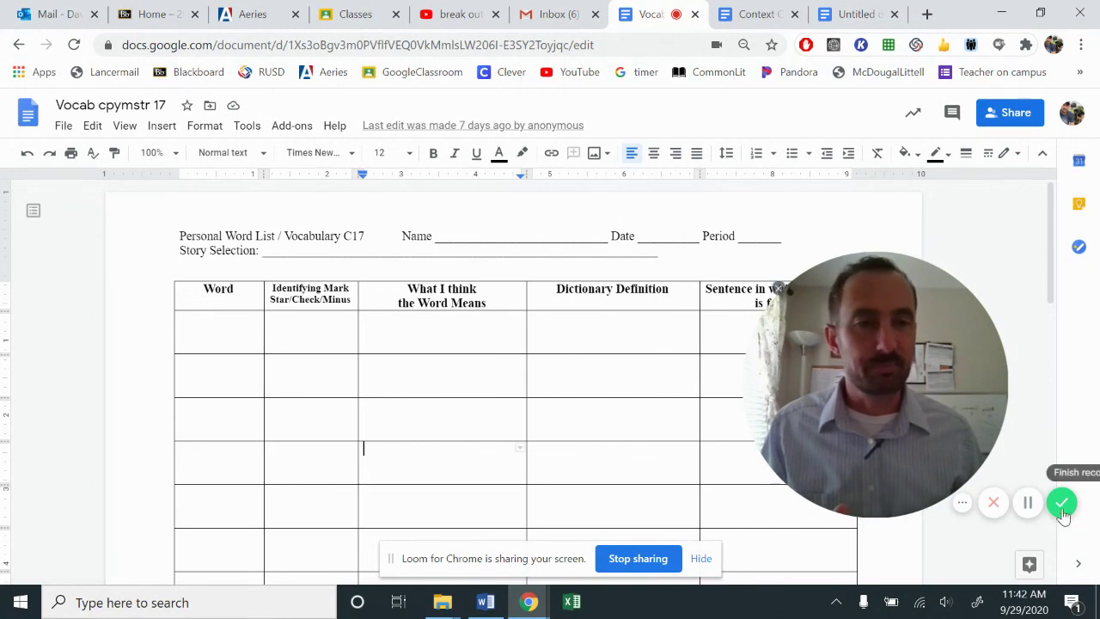